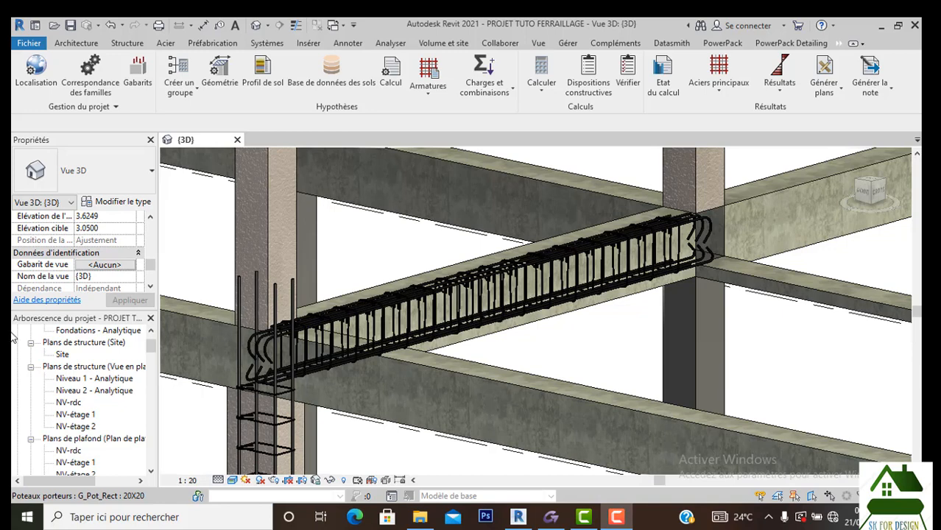
Step: Open the 3D view Modèle analytique from the project's views
scroll(87, 407, "down", 2)
scroll(87, 409, "down", 2)
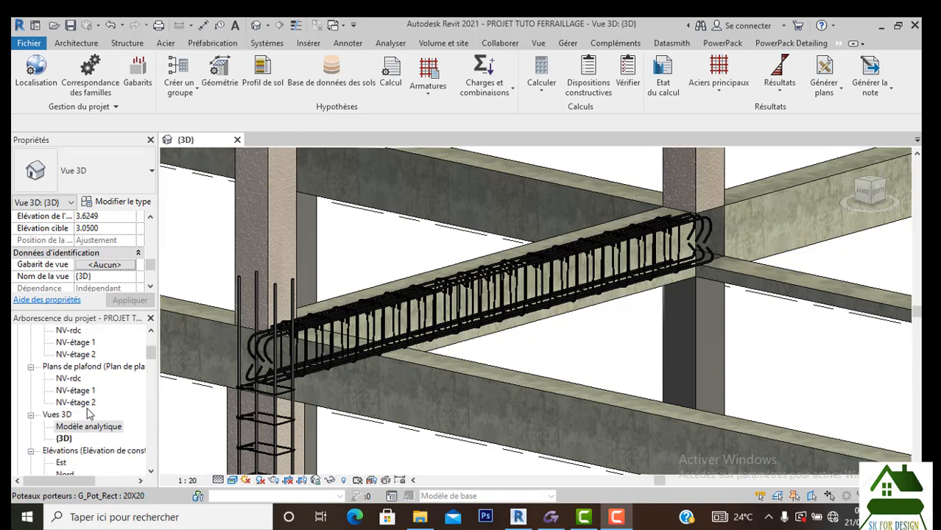
left_click(89, 403)
double_click(88, 403)
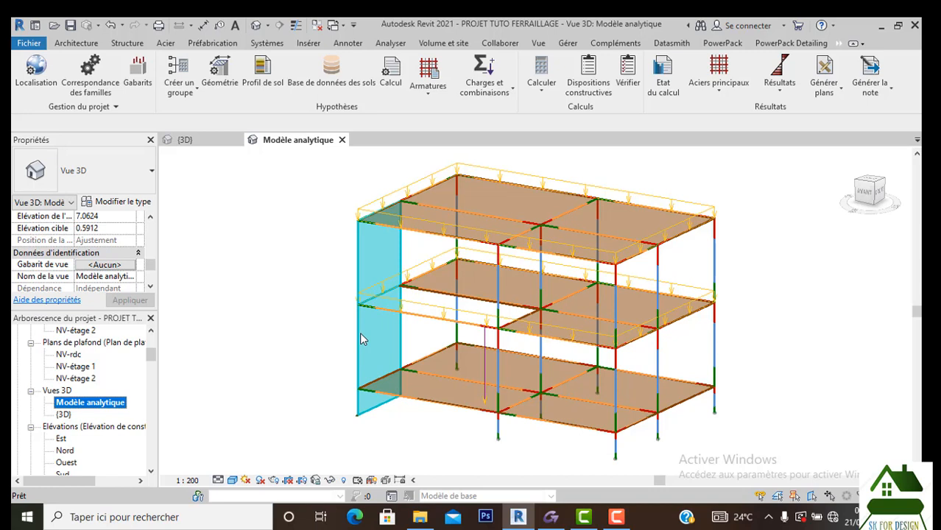
Step: Open sheet S.14 - a10, examine the beam's elevation, cross-sections and bar schedule, and close the sheet
scroll(82, 404, "down", 5)
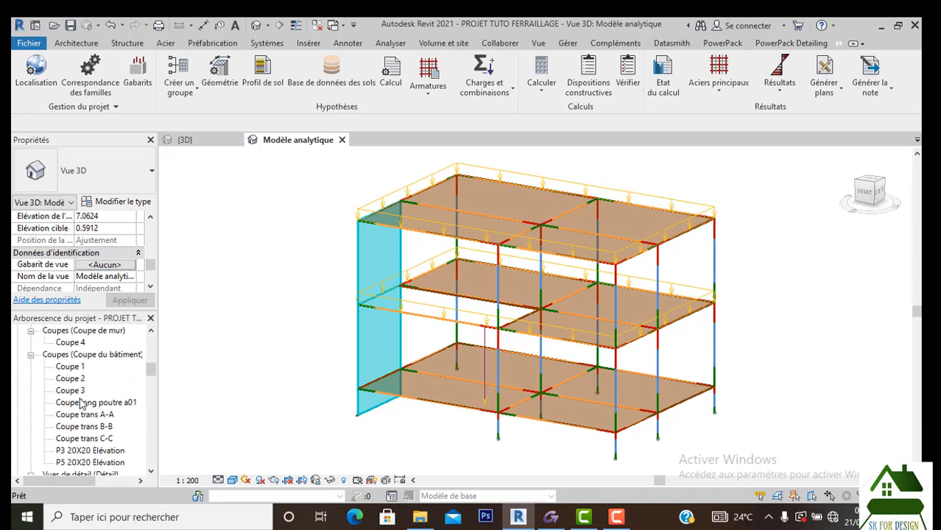
scroll(81, 404, "down", 10)
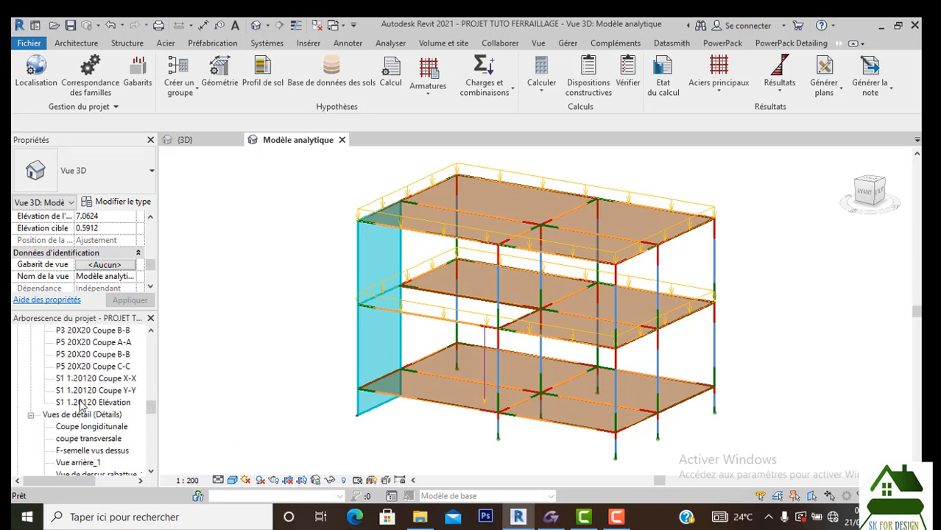
scroll(82, 409, "down", 15)
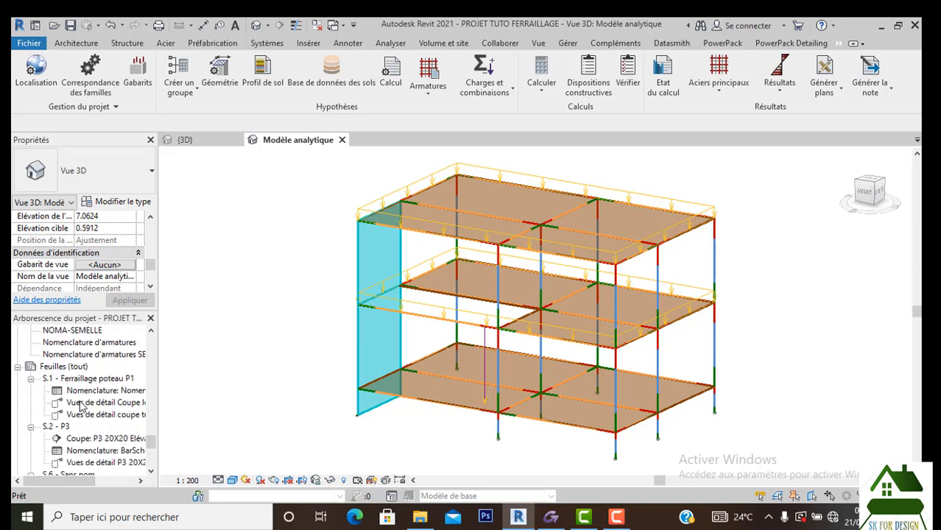
scroll(81, 409, "down", 15)
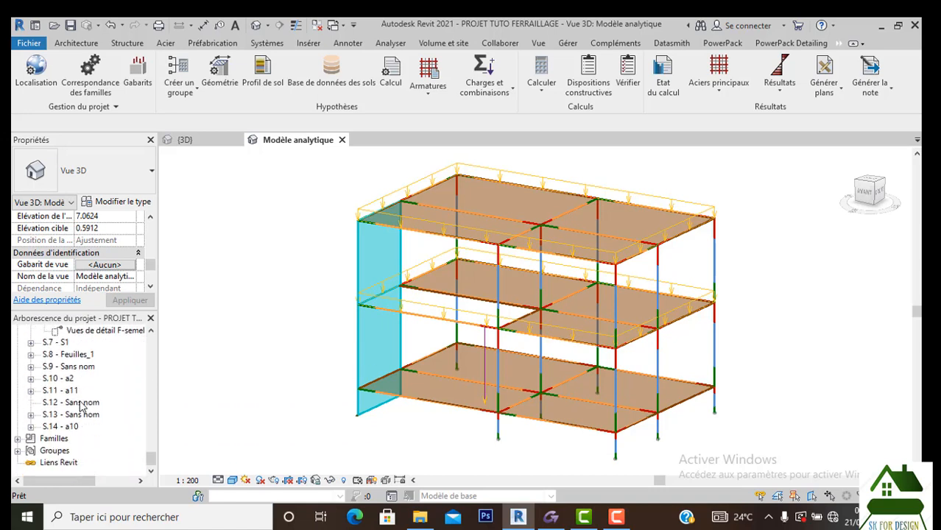
left_click(73, 428)
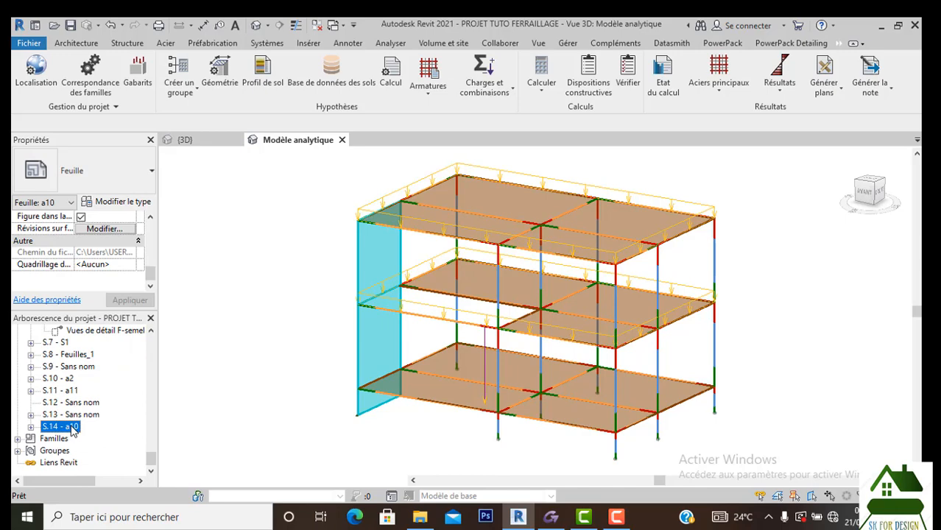
double_click(73, 428)
scroll(413, 236, "up", 4)
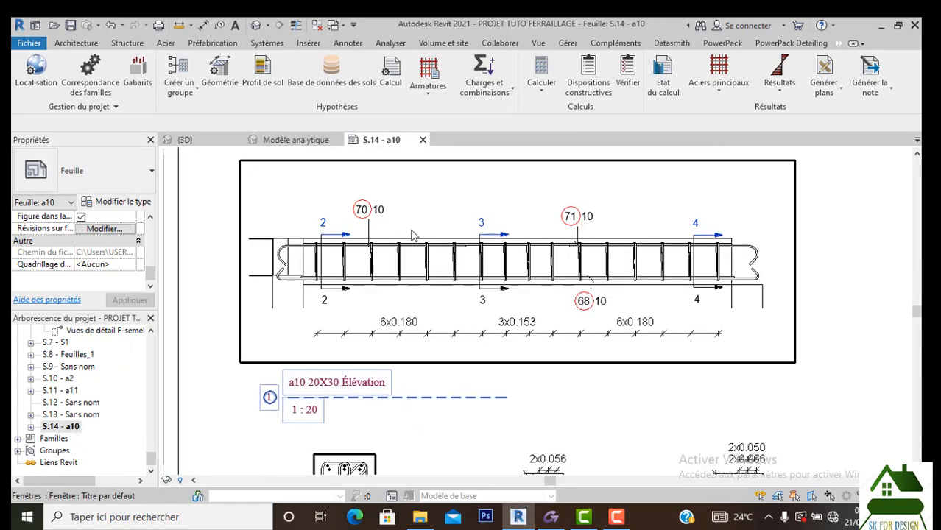
scroll(412, 236, "down", 4)
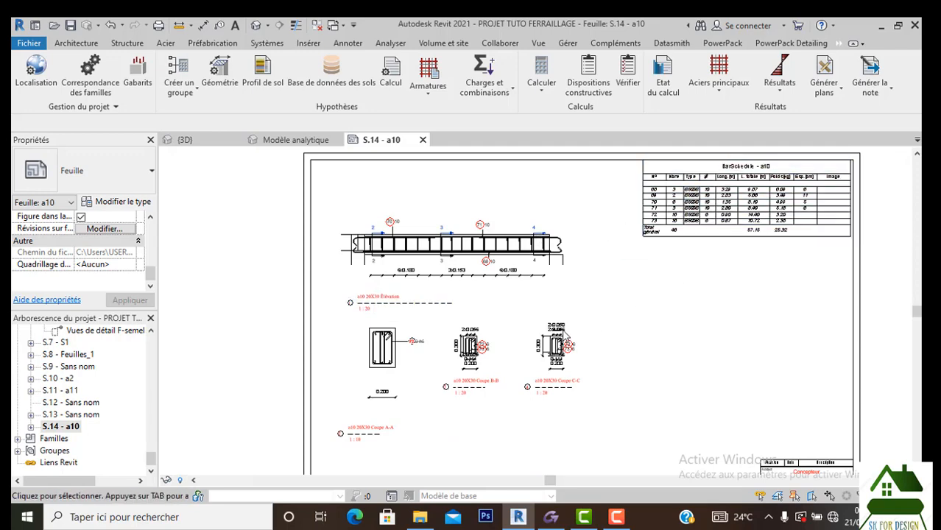
middle_click_drag(694, 353, 598, 422)
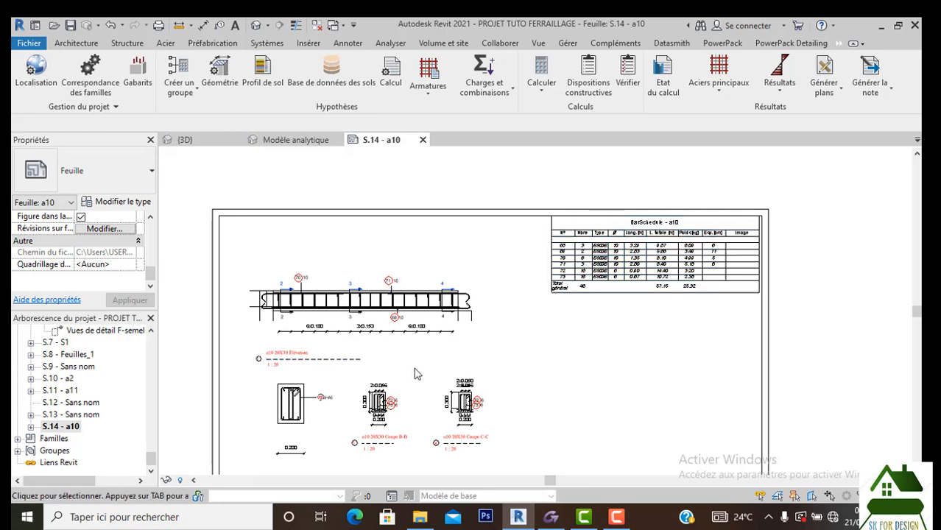
left_click(423, 140)
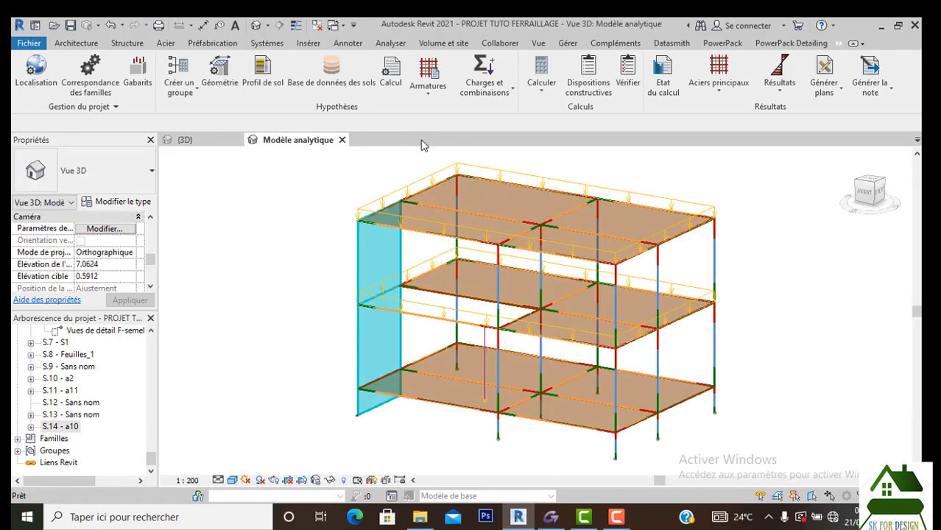
Step: Switch to Graitec OMD and set the reinforced concrete standard (Béton Armé) to EC2 in the localisation configuration
left_click(552, 518)
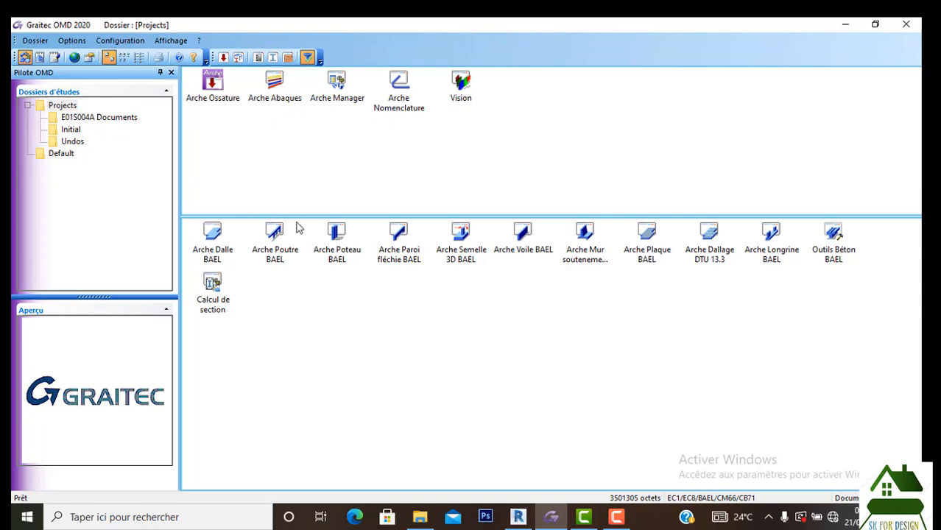
left_click(71, 40)
left_click(80, 57)
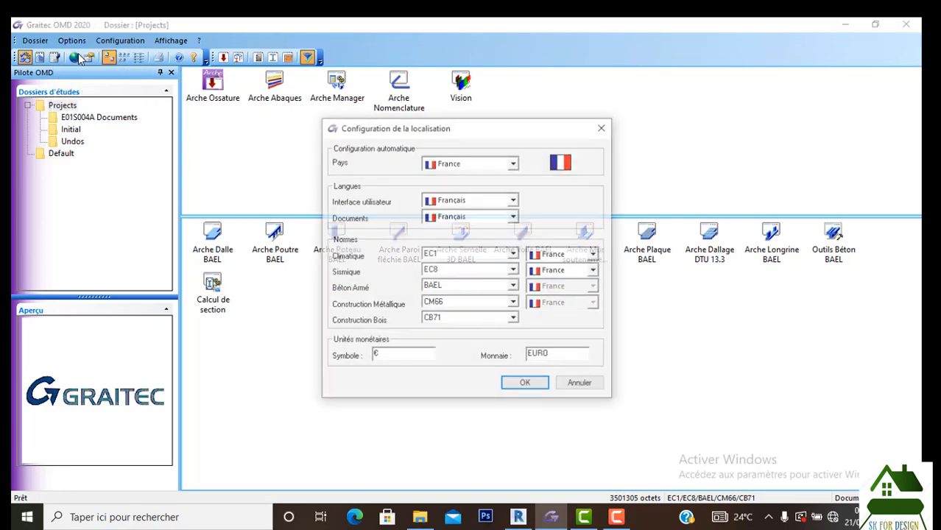
left_click(514, 287)
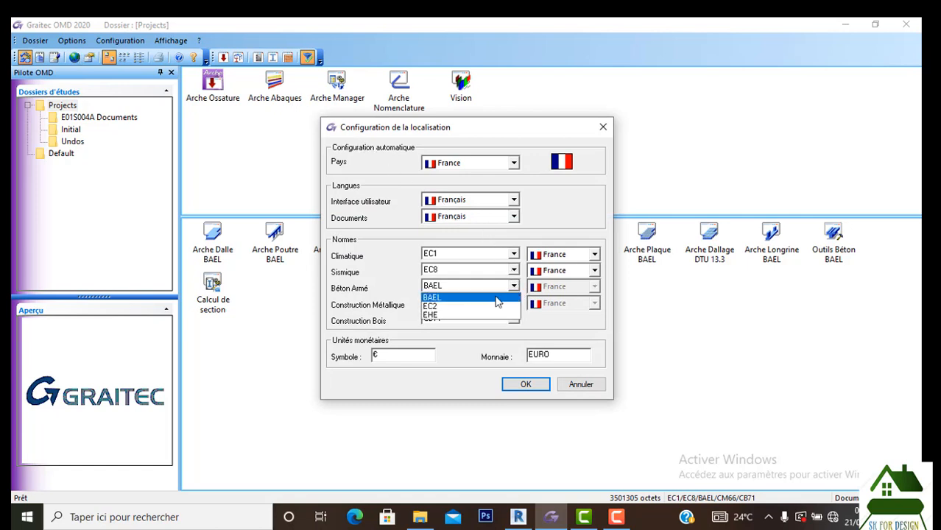
left_click(483, 311)
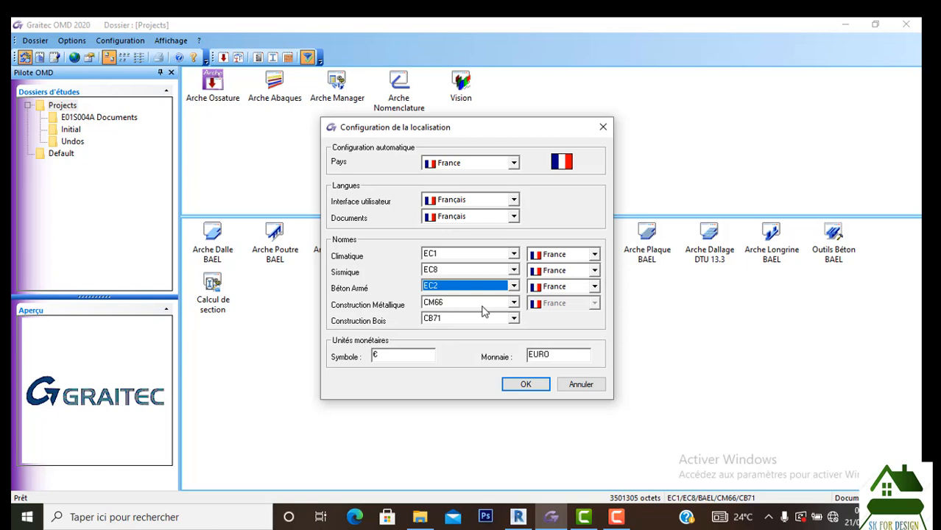
left_click(516, 386)
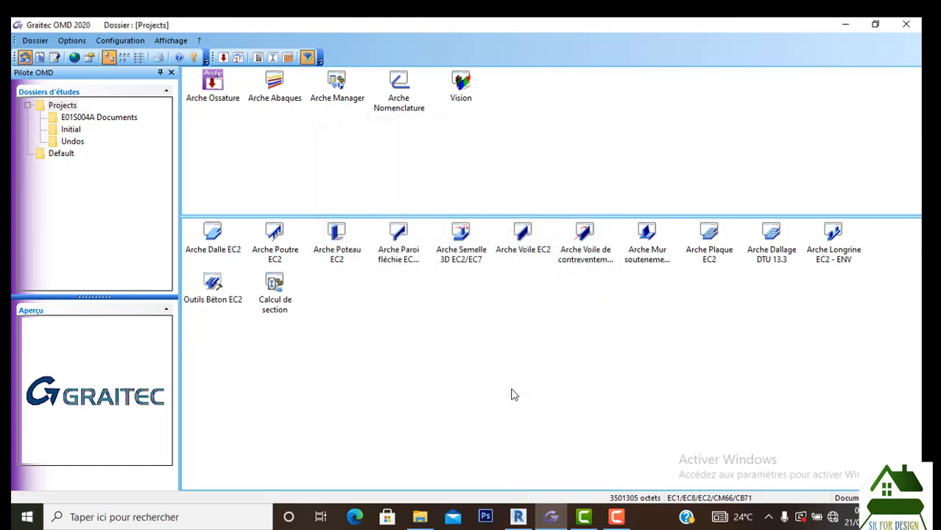
Step: Set the reinforcement modules (Modules de ferraillage) to Modules BIM Designers in the environment configuration
left_click(103, 42)
left_click(127, 57)
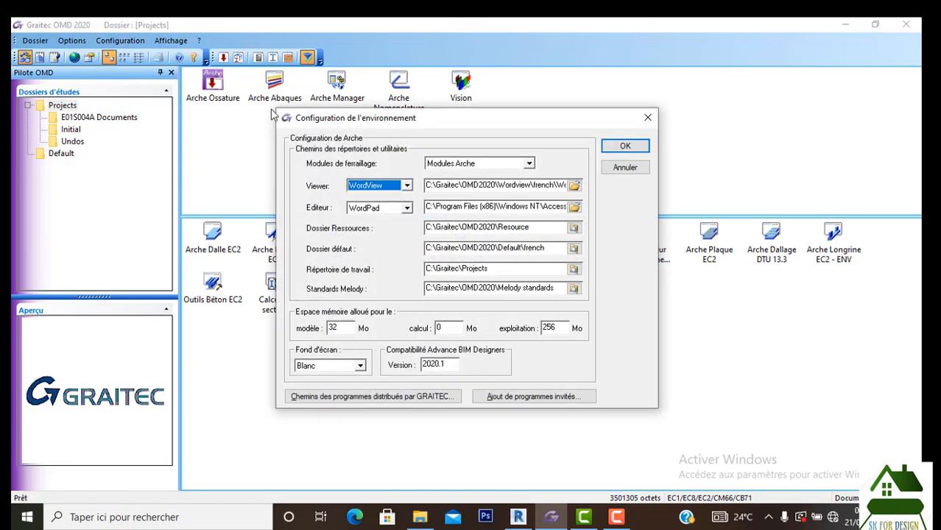
left_click(529, 164)
left_click(483, 175)
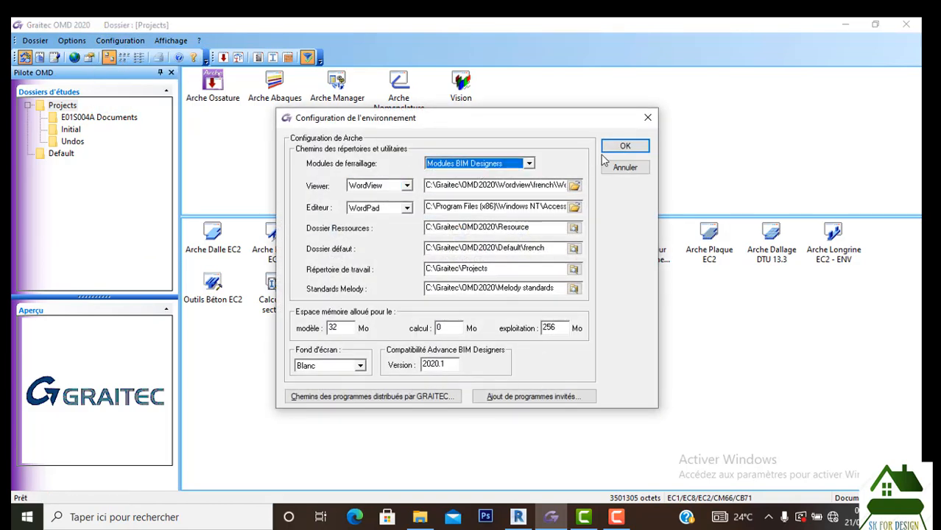
left_click(623, 147)
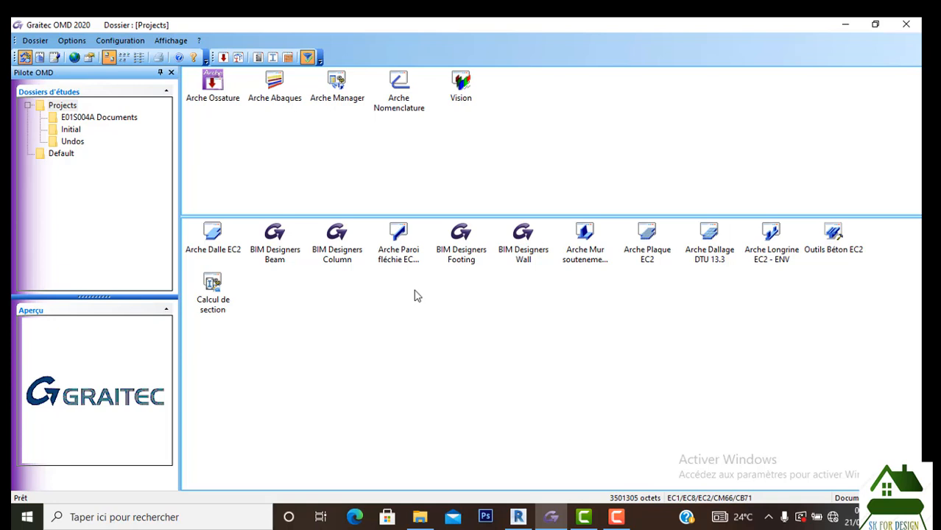
Step: Launch BIM Designers Beam, continuing with the evaluation licence, and view the default beam model
double_click(270, 241)
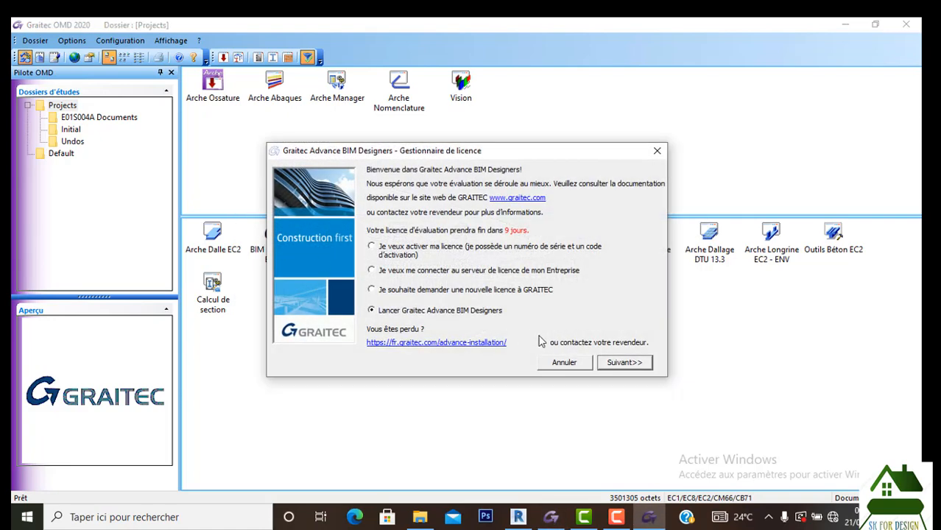
left_click(625, 362)
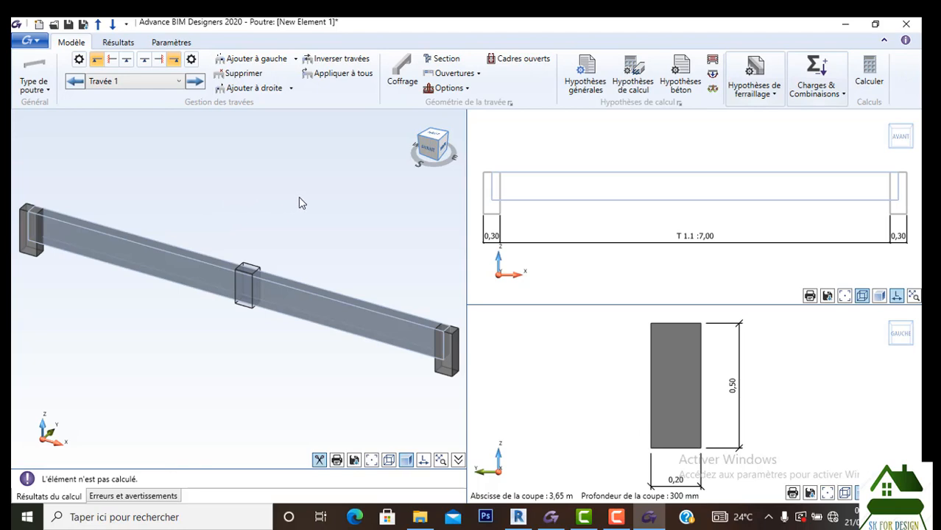
scroll(390, 212, "up", 2)
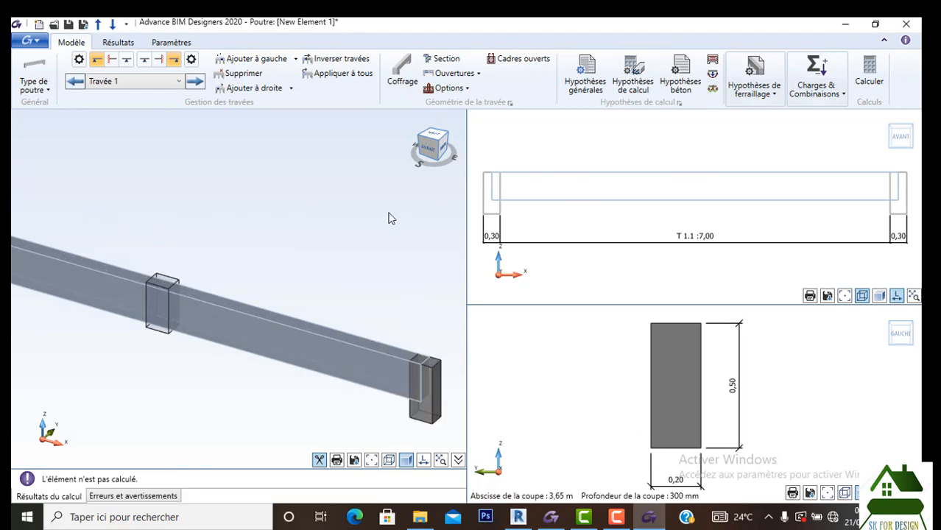
scroll(388, 213, "down", 2)
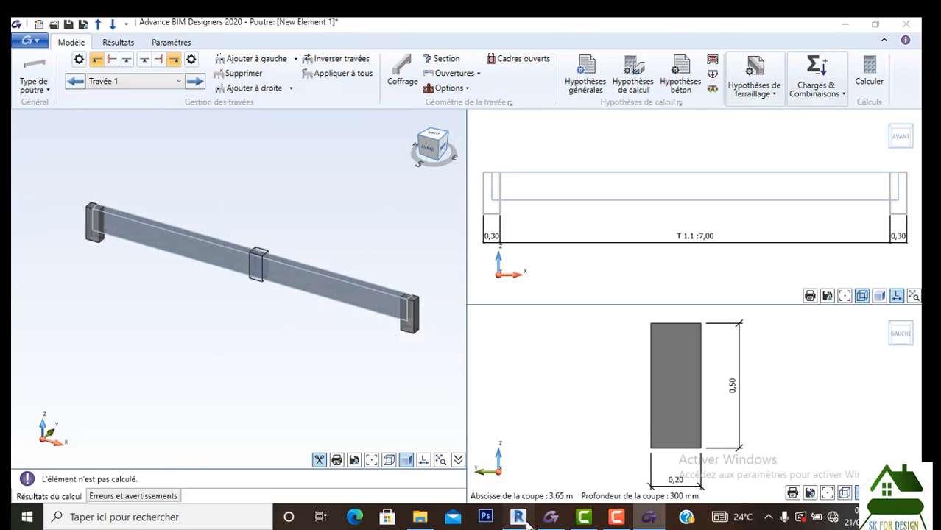
Step: Switch to Revit's {3D} view and select the unreinforced 20X30 beam between the two reinforced columns
left_click(519, 517)
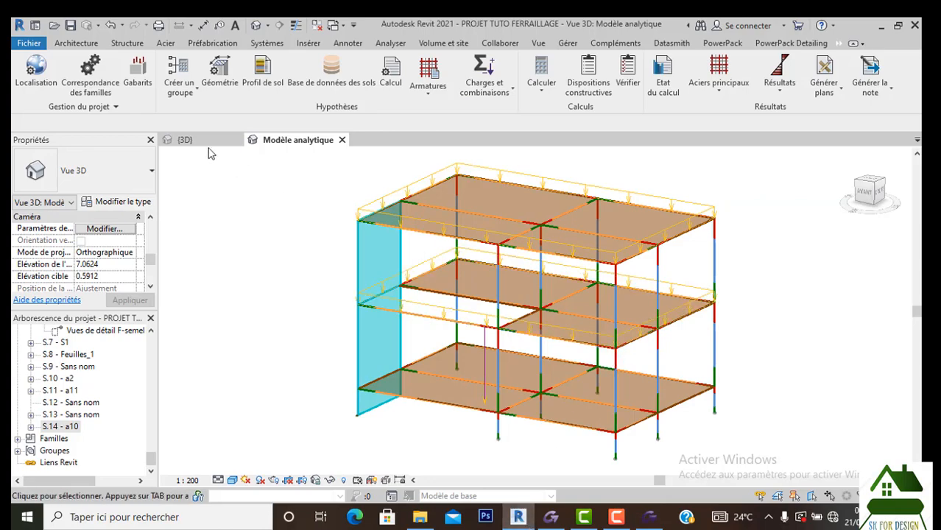
left_click(185, 139)
scroll(346, 244, "down", 5)
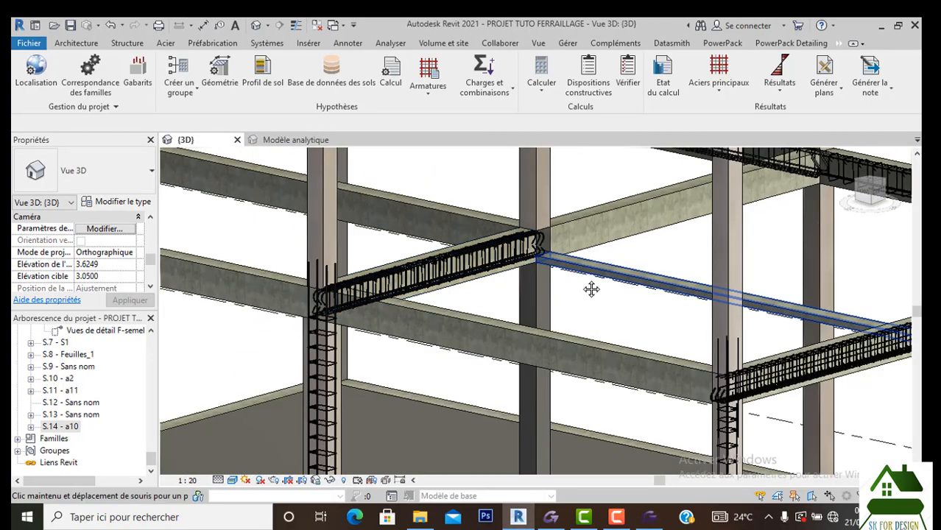
mouse_move(593, 288)
middle_mouse_down()
mouse_move(494, 278)
mouse_move(598, 290)
middle_mouse_up()
scroll(598, 290, "down", 4)
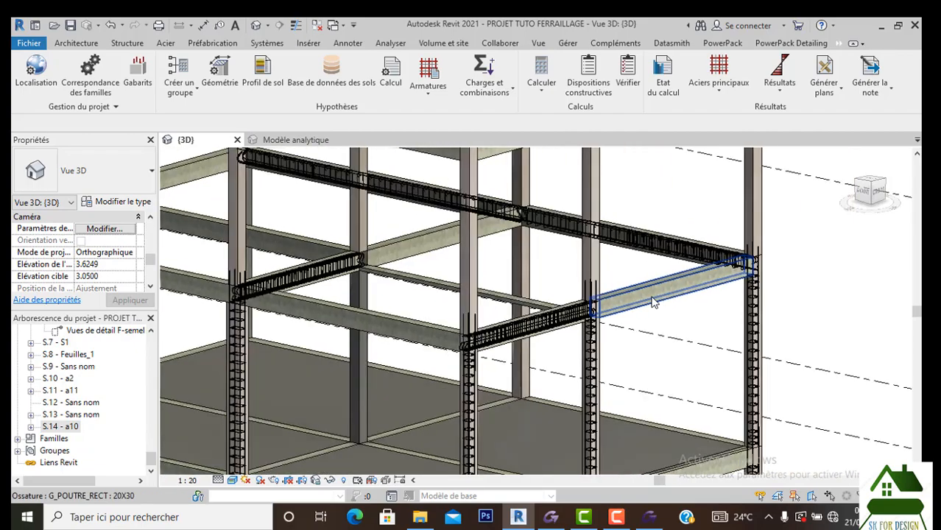
scroll(663, 293, "up", 5)
left_click(662, 293)
Step: View the selected beam from the right side and examine its identifier, length and elevations in the properties
left_click(872, 190)
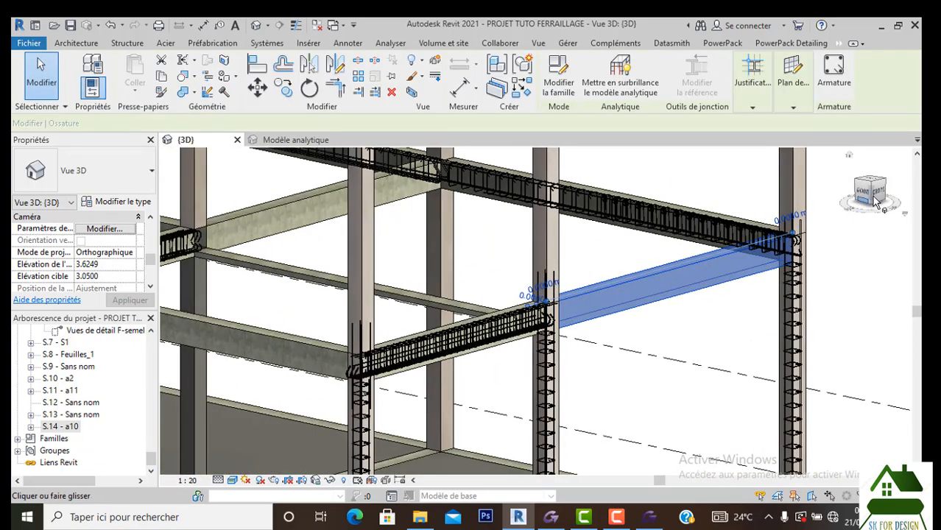
left_click(884, 195)
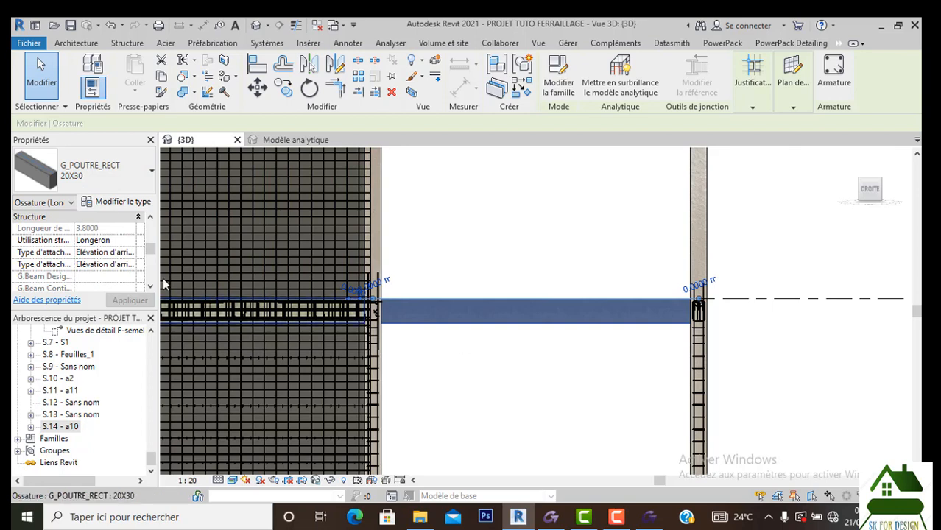
scroll(104, 267, "down", 5)
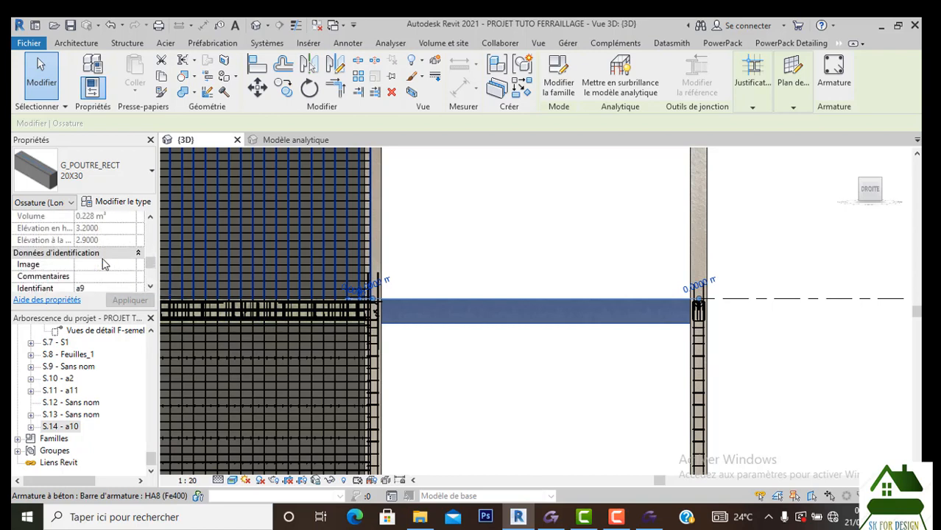
scroll(104, 266, "up", 1)
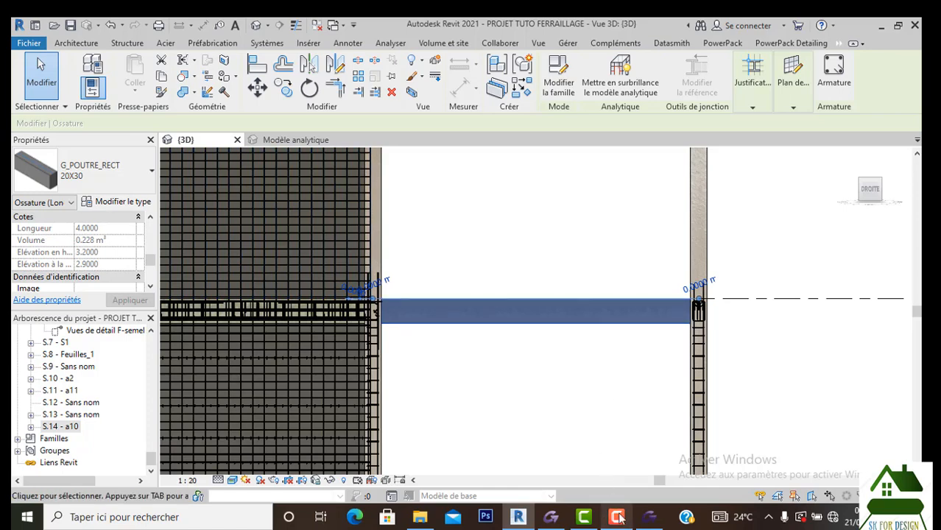
Step: Switch to Advance BIM Designers and calculate the default beam
left_click(648, 517)
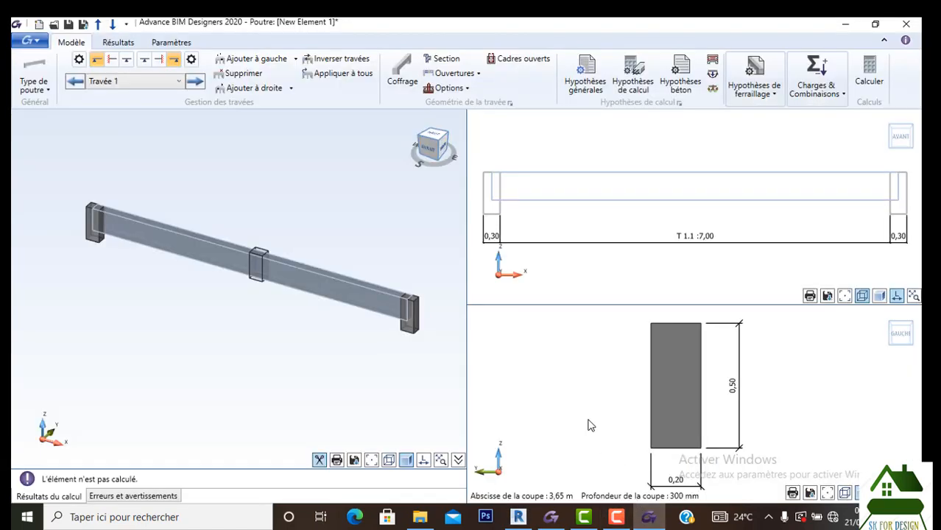
left_click(873, 79)
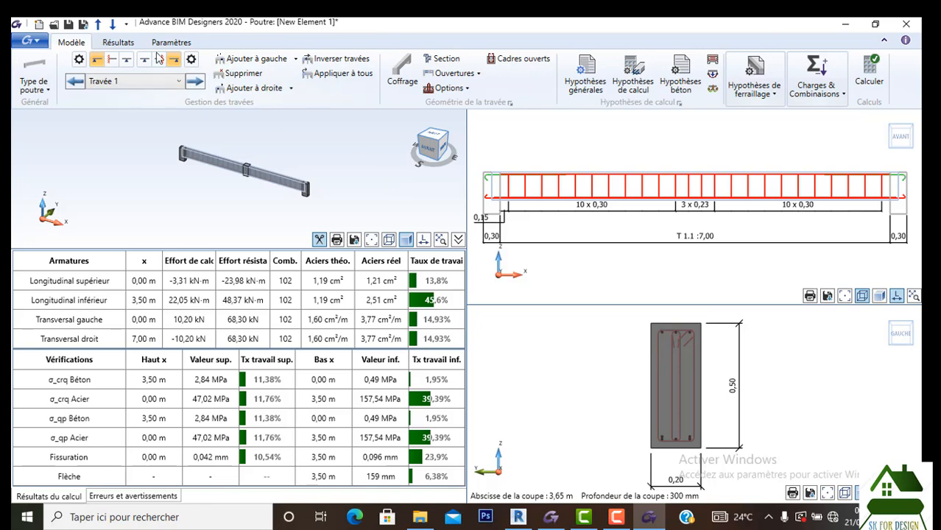
Step: Open the active span's formwork geometry and set the width of both end supports to 20 cm
left_click(402, 81)
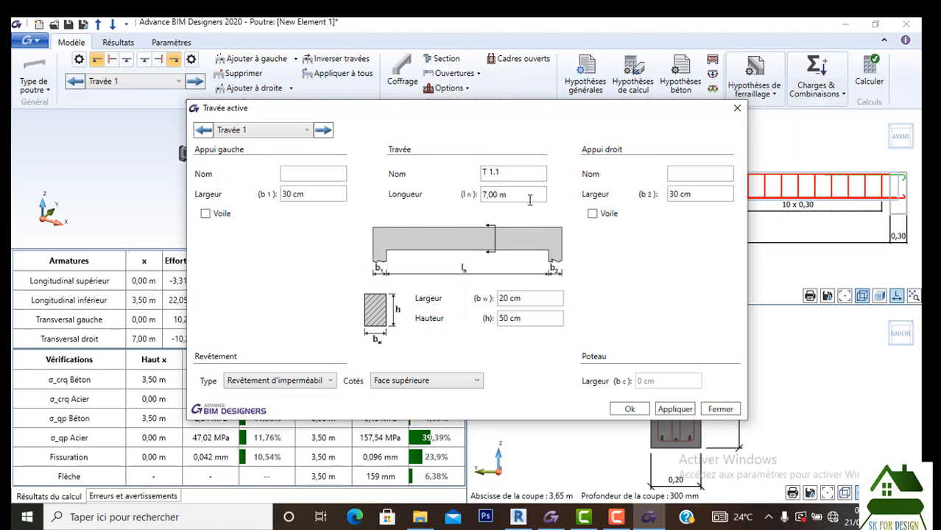
left_click(706, 193)
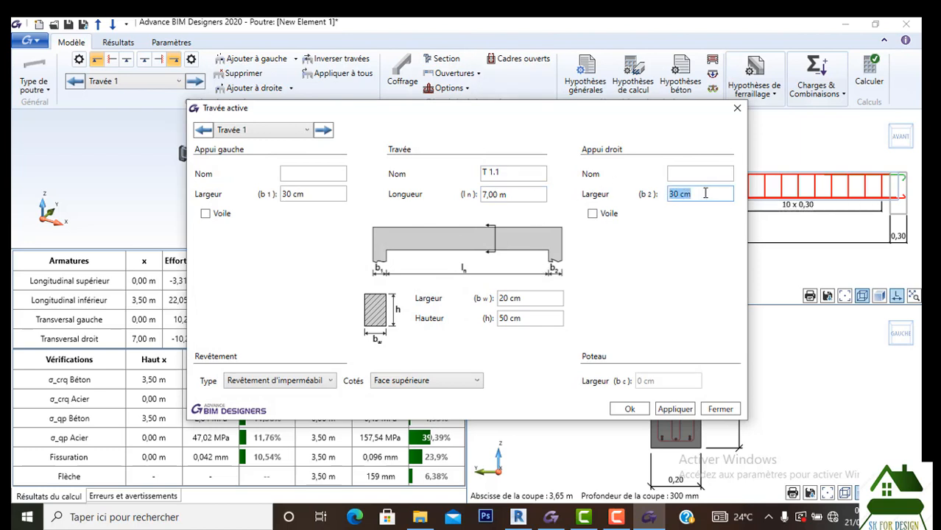
type("20")
left_click(324, 194)
type("2")
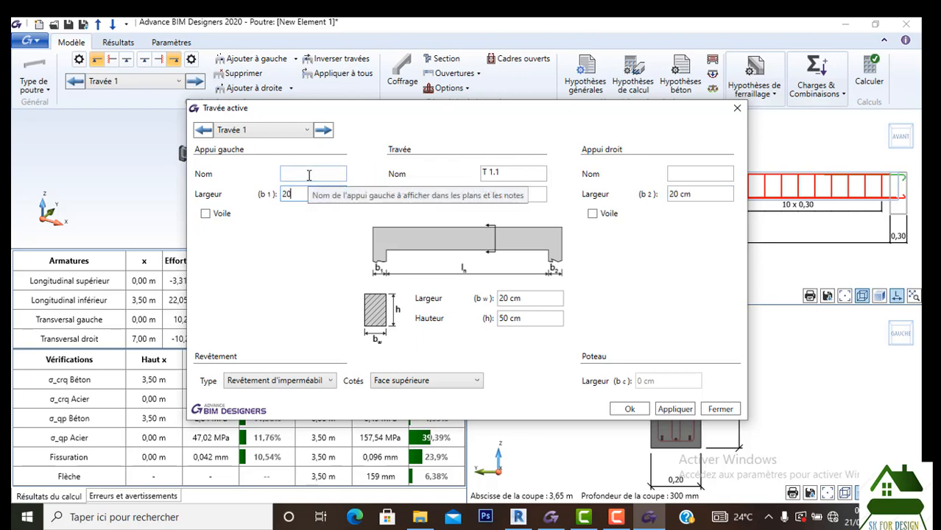
left_click(511, 172)
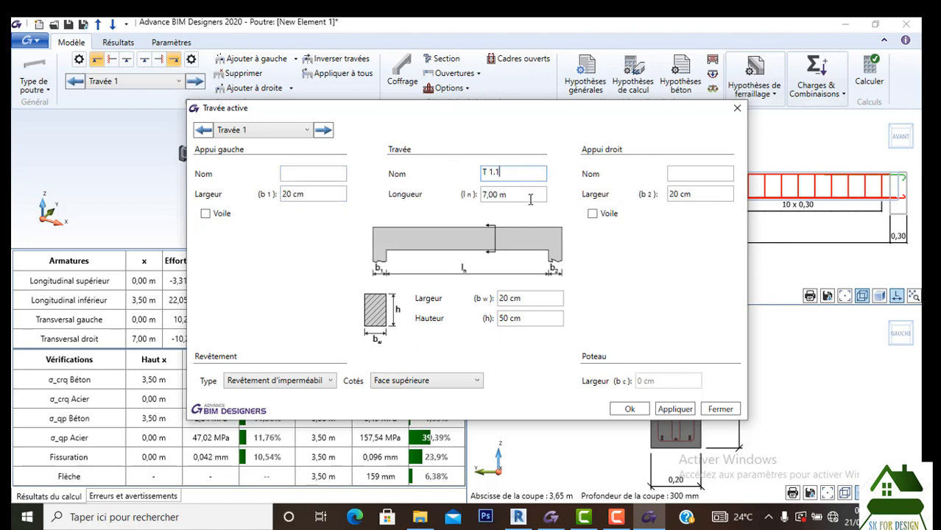
Step: Set the span length to 4 m and the section height to 30 cm, keeping the 20 cm width, and apply the geometry
left_click(530, 197)
type("4")
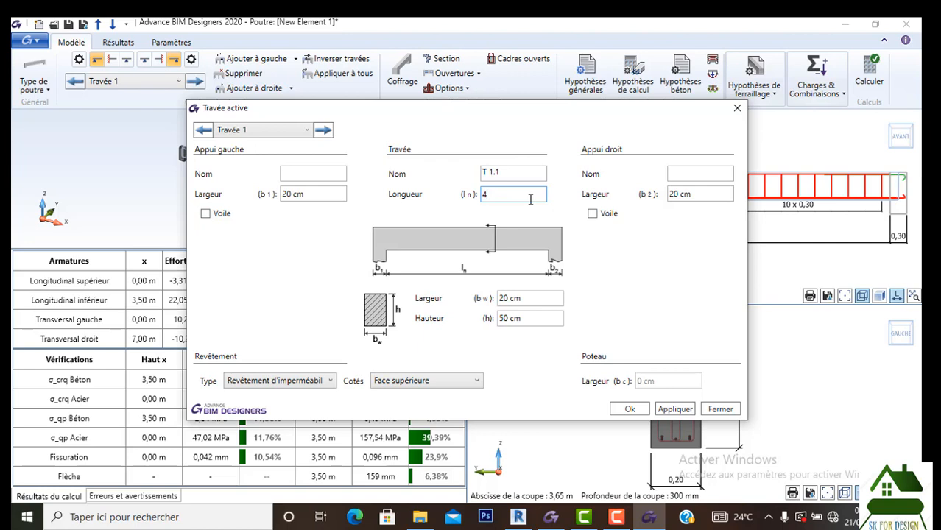
left_click(521, 321)
type("30")
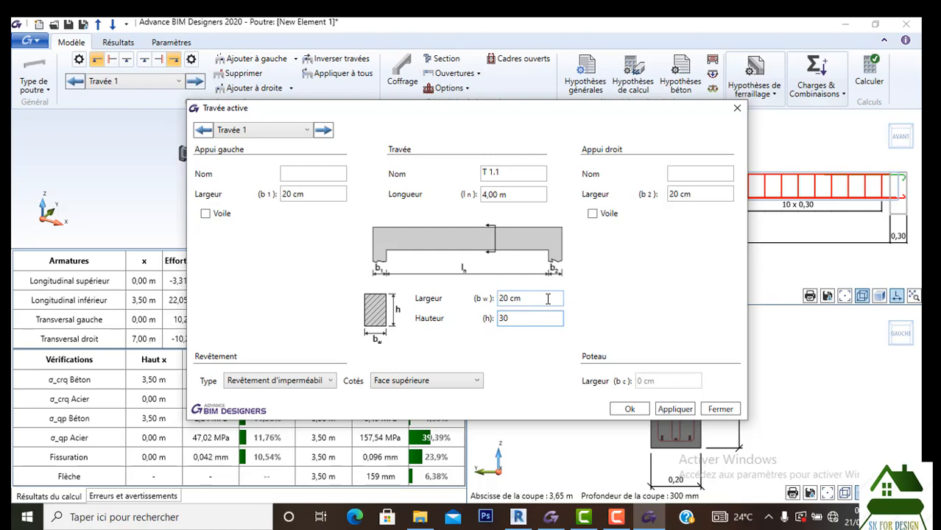
left_click(548, 299)
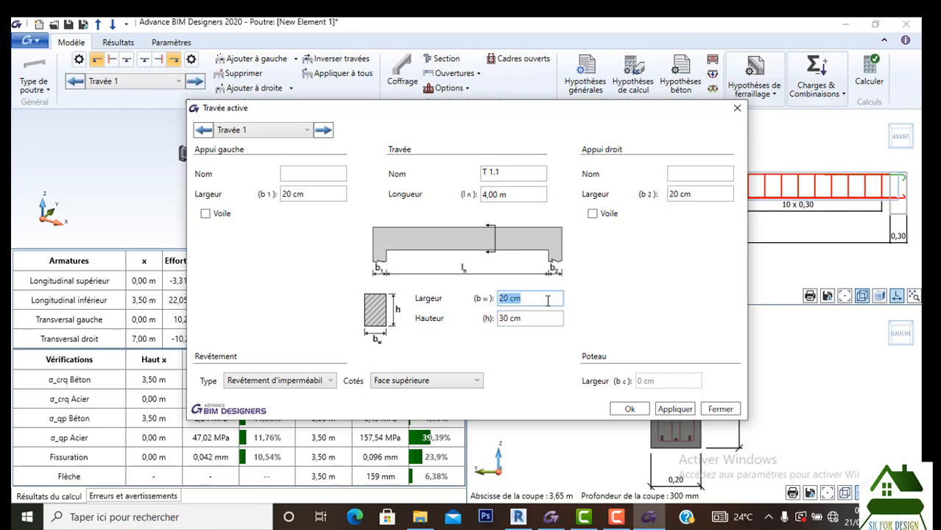
left_click(678, 411)
left_click(628, 411)
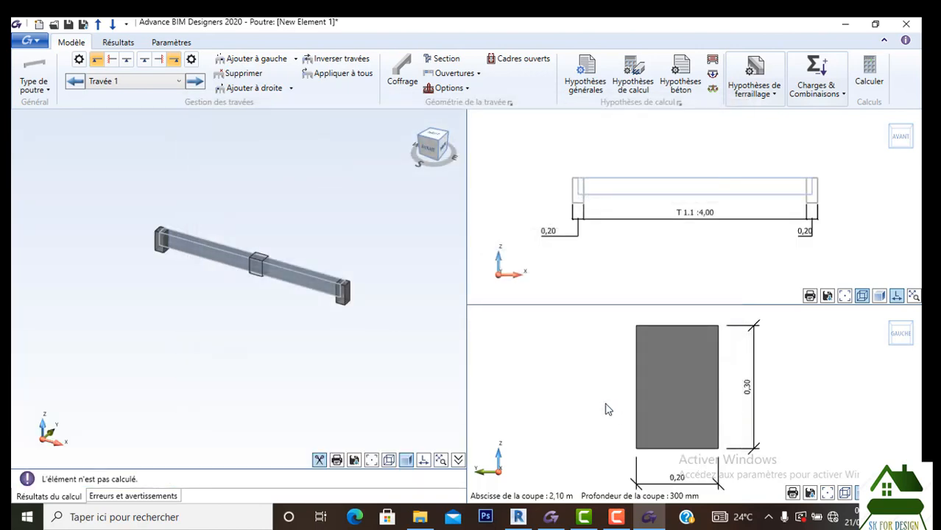
Step: Calculate the resized beam and inspect its reinforcement in the front view
left_click(869, 77)
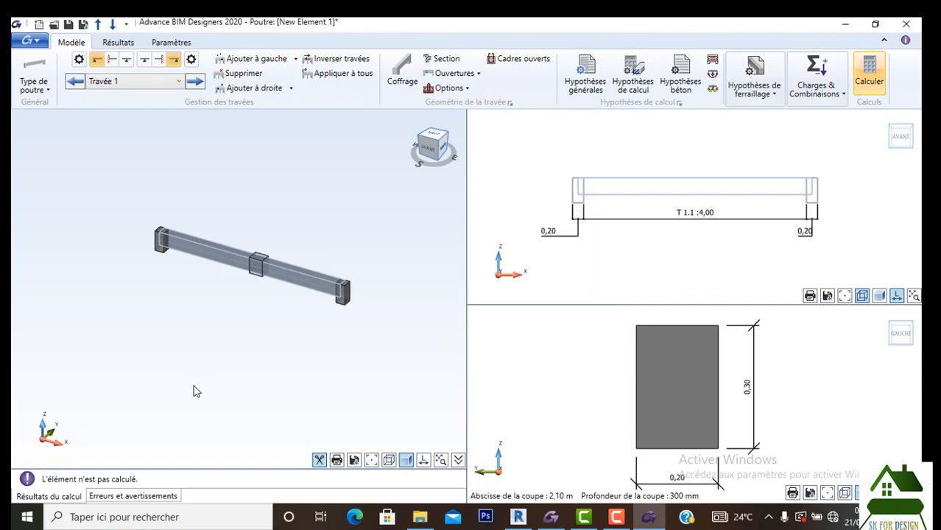
scroll(744, 194, "up", 4)
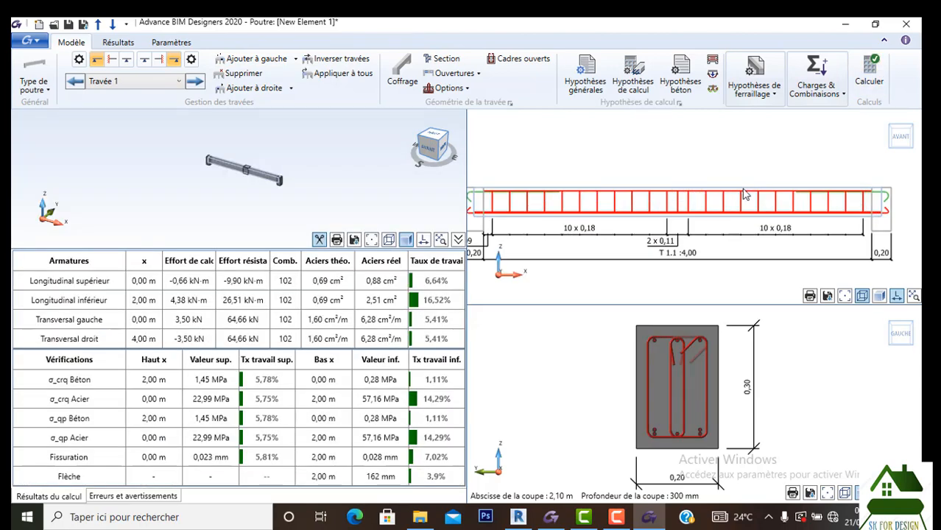
scroll(744, 194, "down", 5)
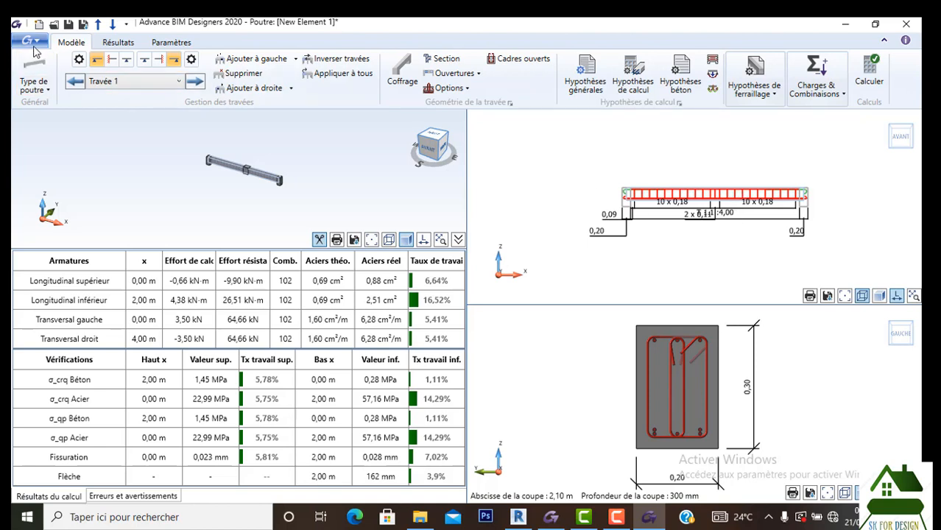
Step: Display the beam's reinforcement plan and examine its elevation, section A-A and bar schedule
left_click(106, 45)
left_click(36, 97)
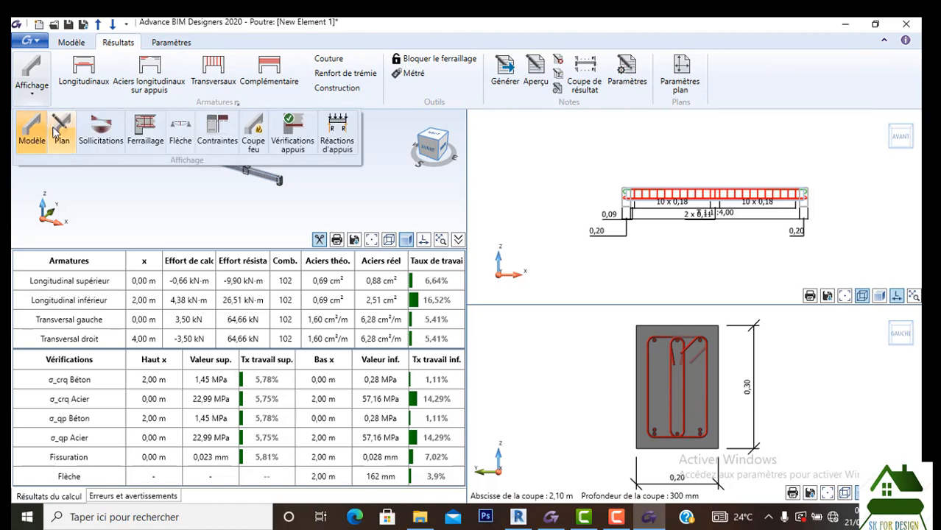
left_click(58, 129)
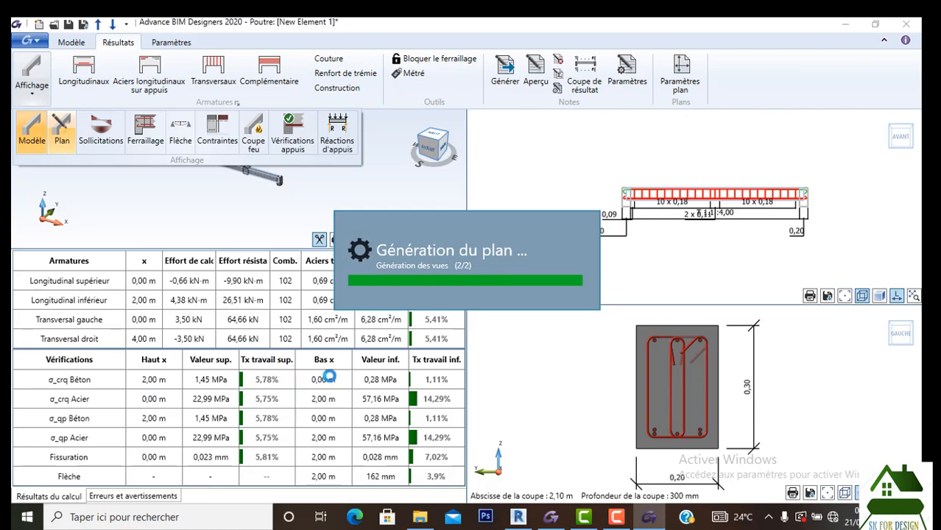
scroll(712, 191, "up", 3)
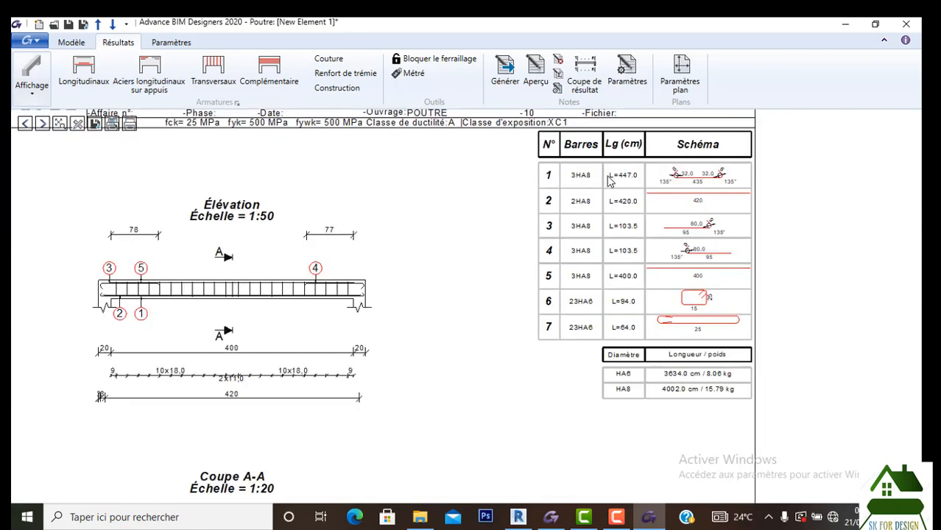
scroll(581, 205, "down", 2)
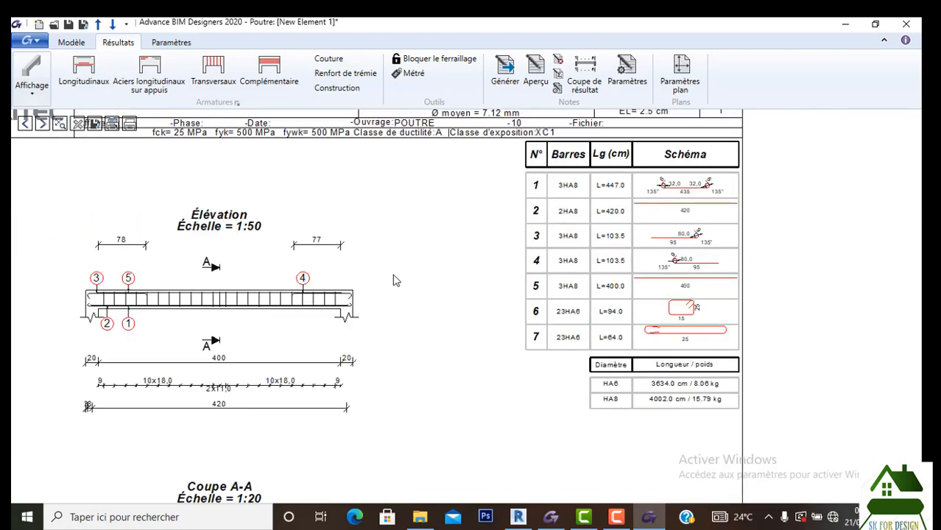
scroll(667, 255, "down", 1)
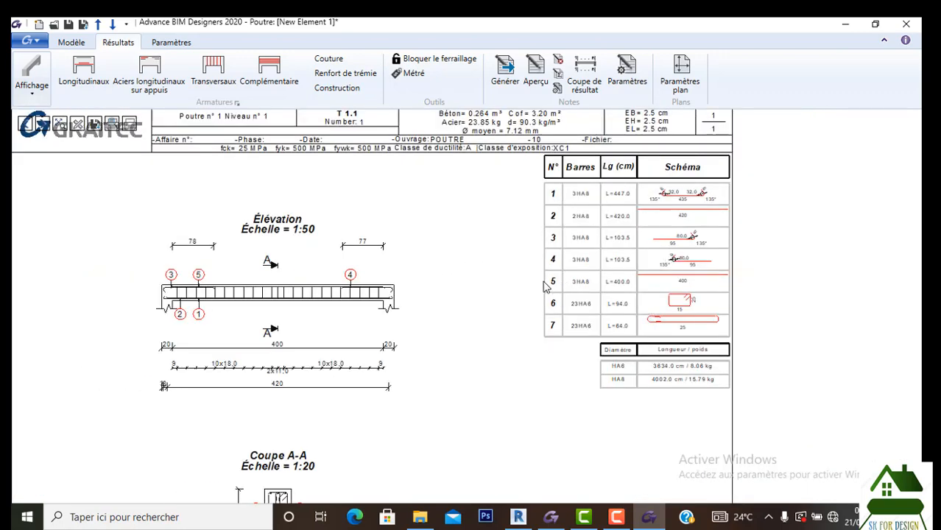
scroll(546, 245, "down", 1)
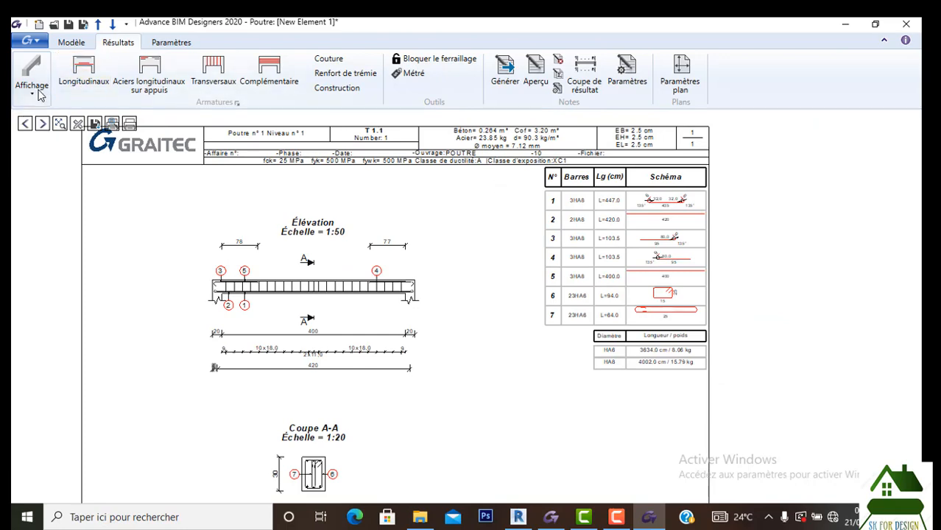
Step: Return to the beam model and open the load definitions for uniformly distributed loads
left_click(63, 44)
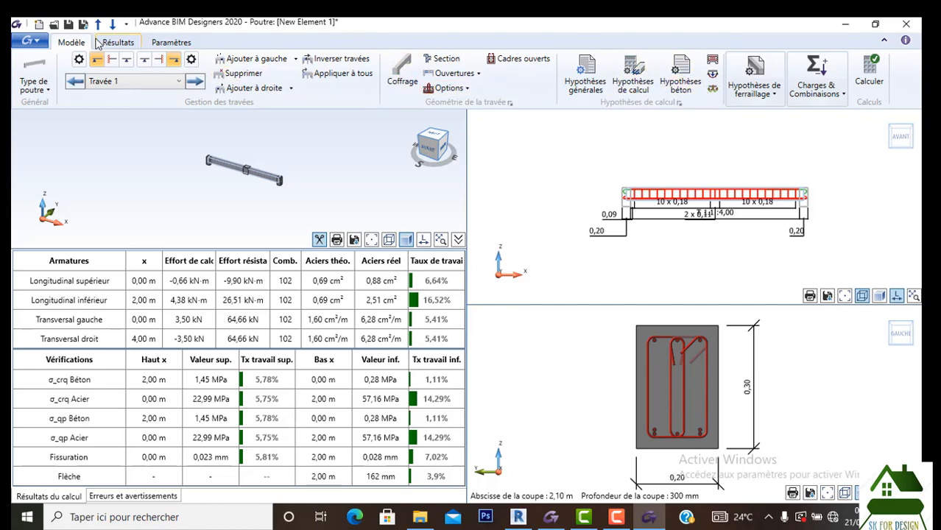
left_click(46, 89)
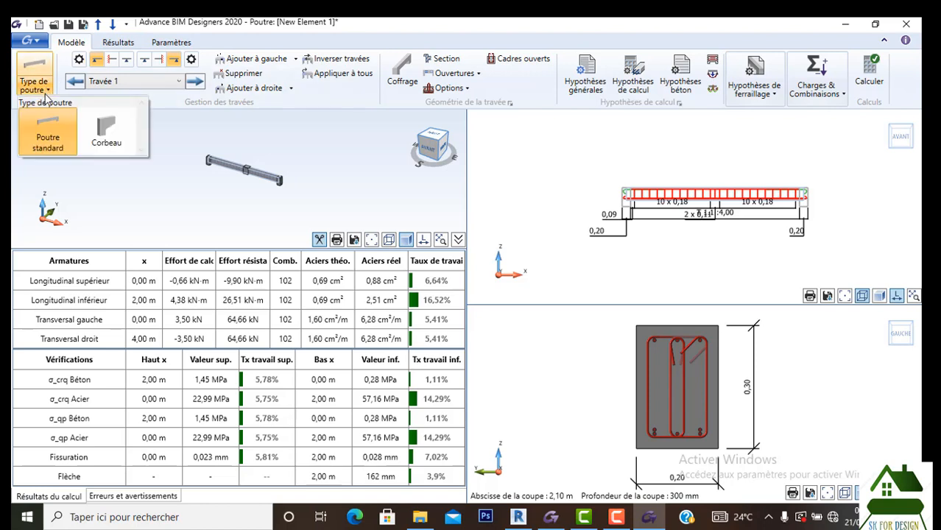
left_click(367, 100)
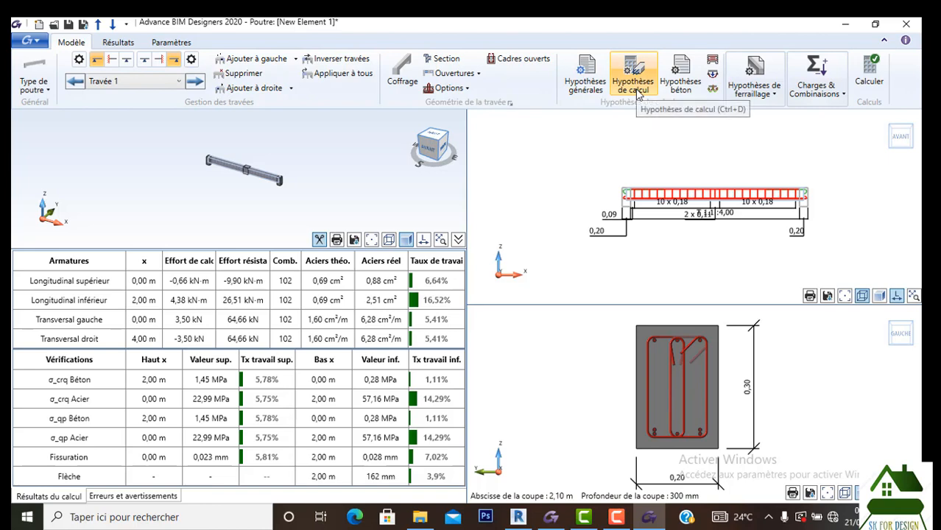
left_click(817, 85)
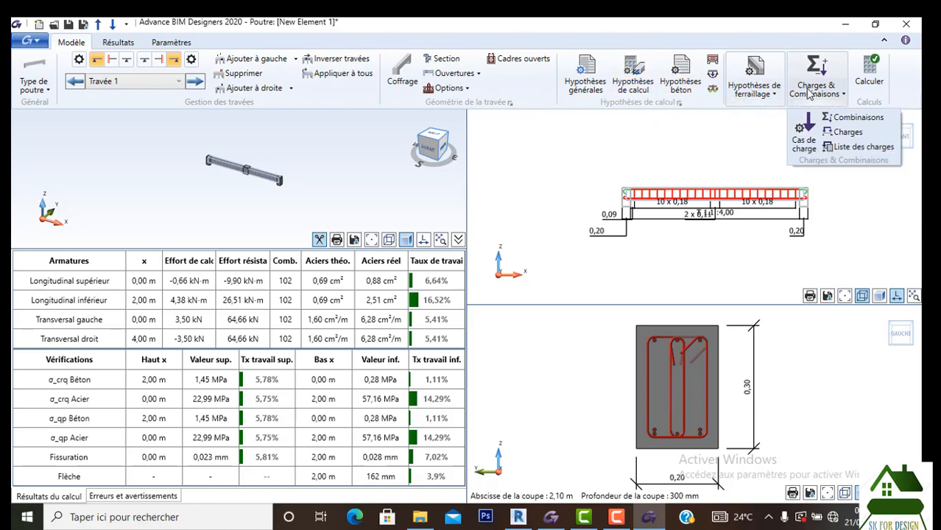
left_click(848, 132)
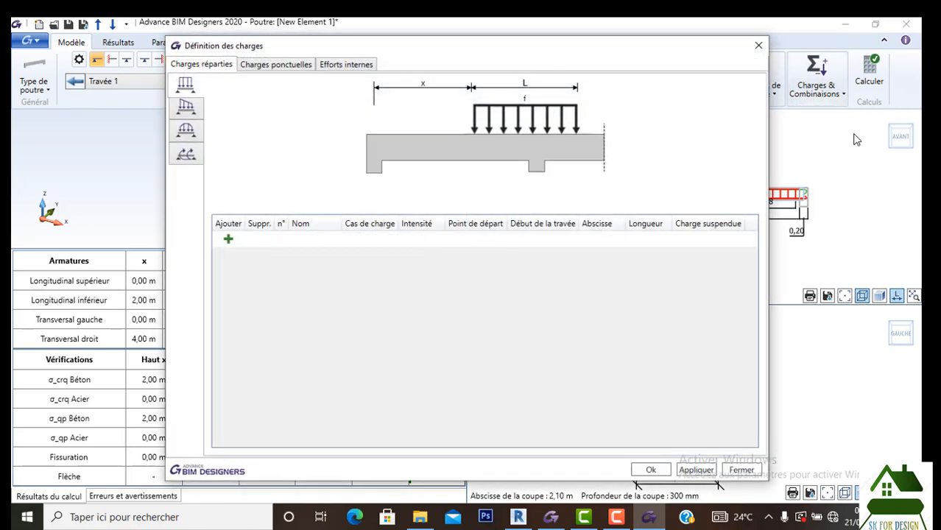
left_click(279, 66)
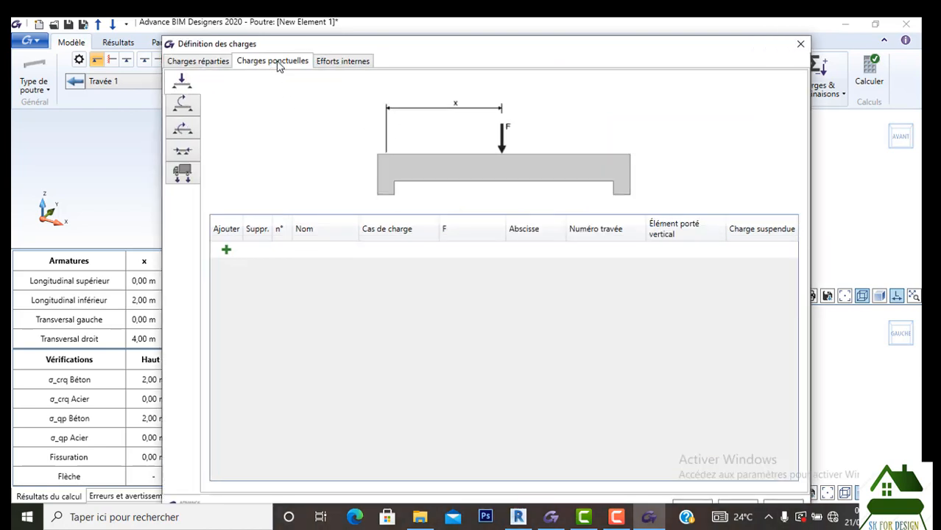
left_click(207, 62)
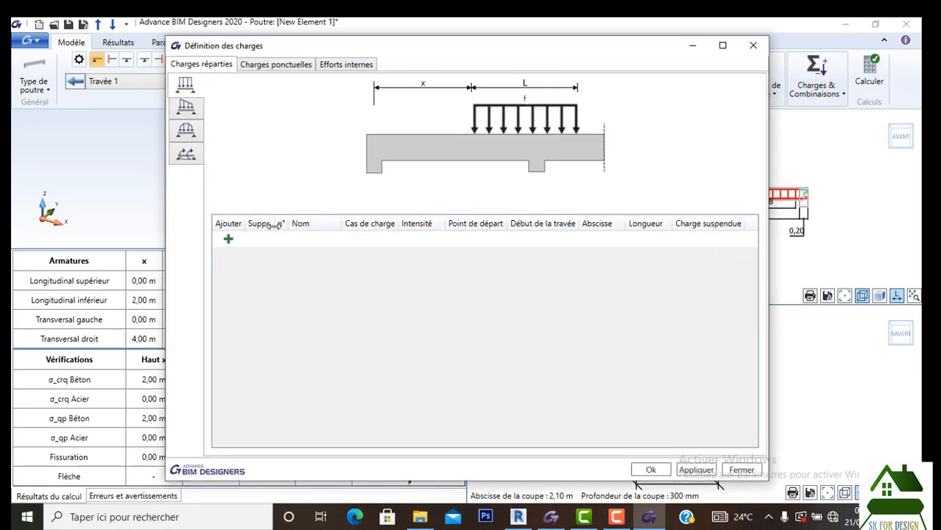
Step: Add two uniformly distributed loads, one as Permanentes 1 and the other as Surcharges d'exploitation 1
left_click(229, 242)
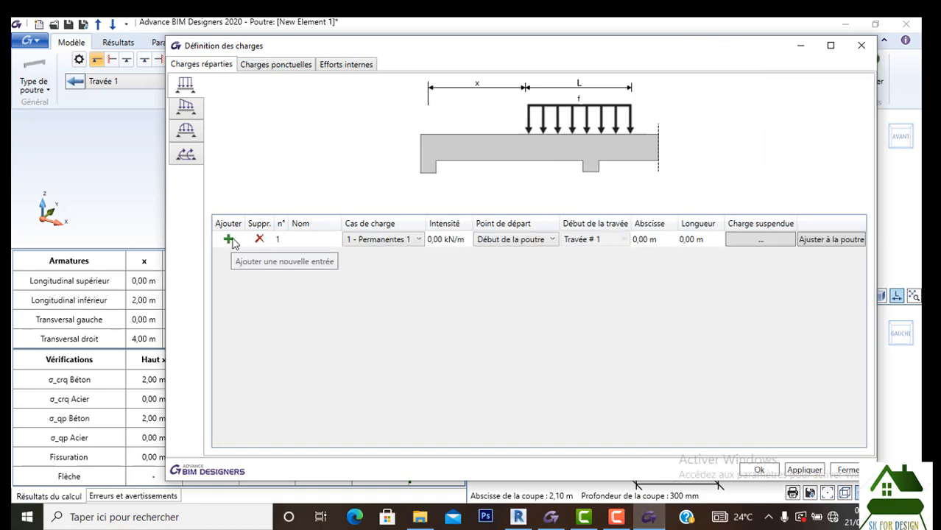
left_click(228, 240)
left_click(348, 257)
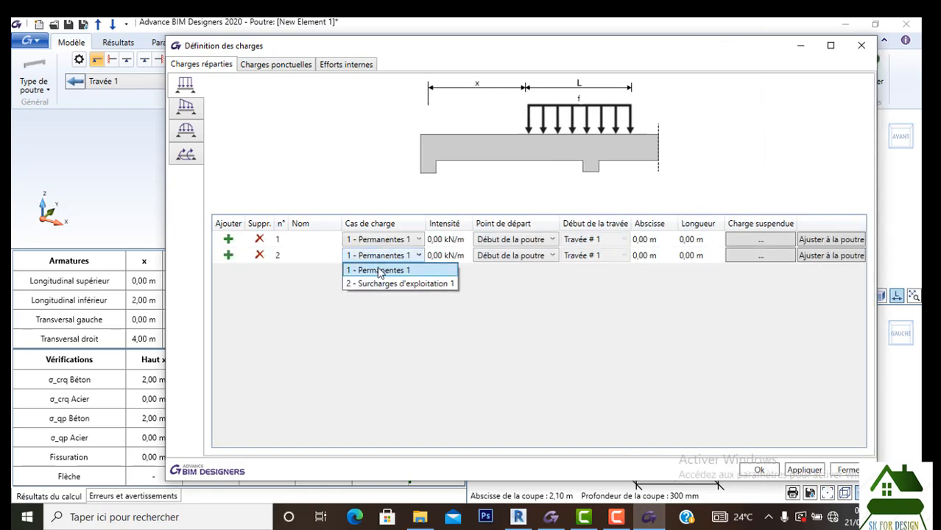
left_click(392, 281)
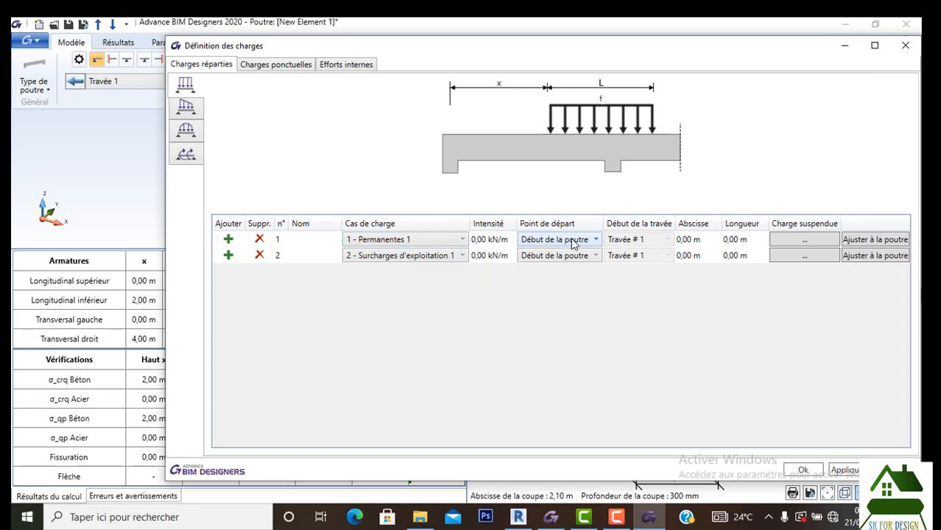
Step: Set the load intensity to 10 kN/m for the permanent load and 2,5 kN/m for the live load
left_click(490, 237)
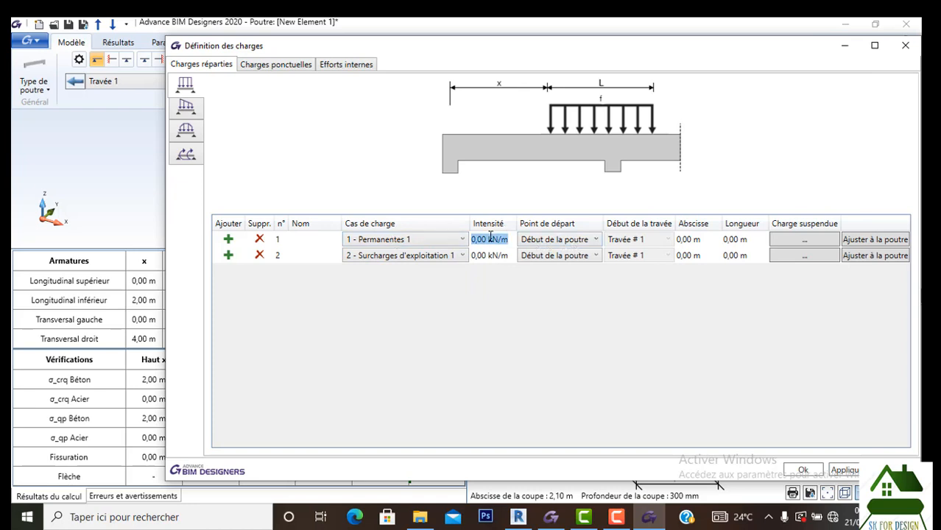
type("10")
left_click(490, 255)
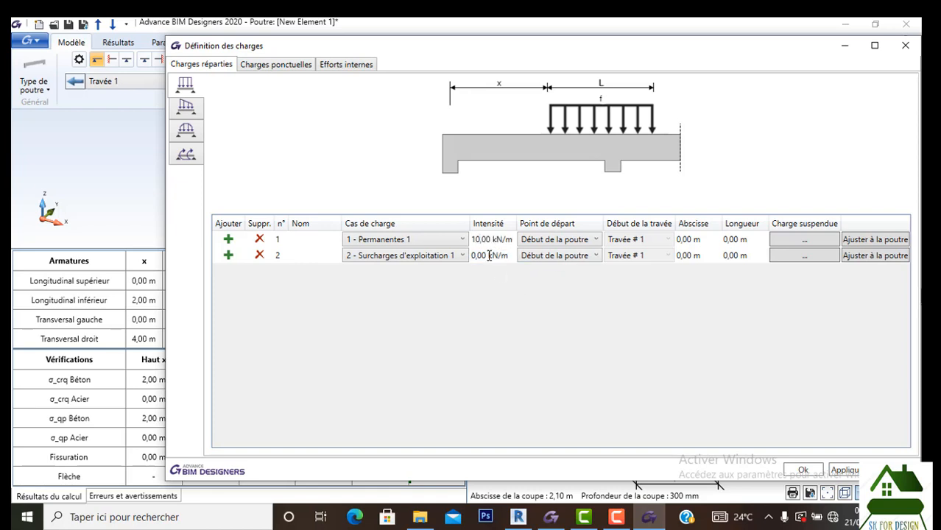
key("BackSpace")
key("BackSpace")
key("BackSpace")
key("BackSpace")
type("2,5")
left_click(496, 286)
Step: Fit both distributed loads to the full beam length and accept the load definitions
left_click(856, 239)
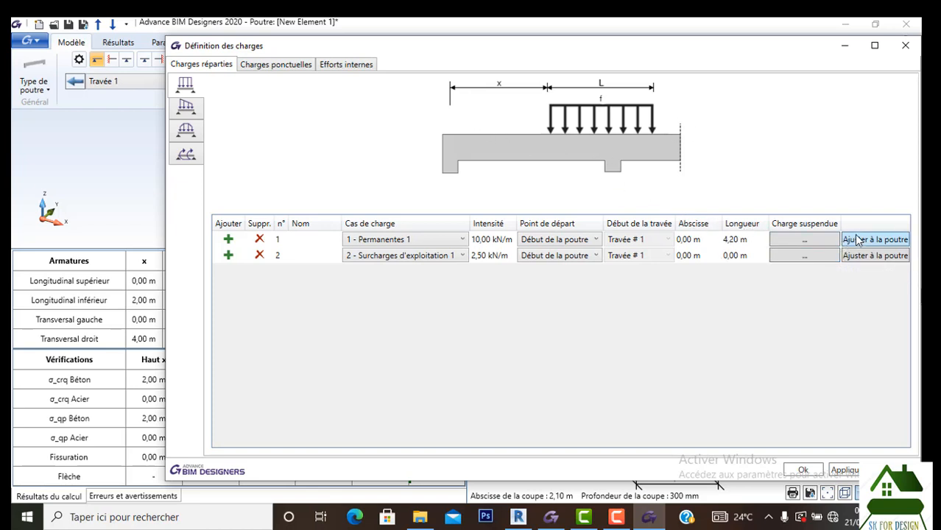
left_click(867, 258)
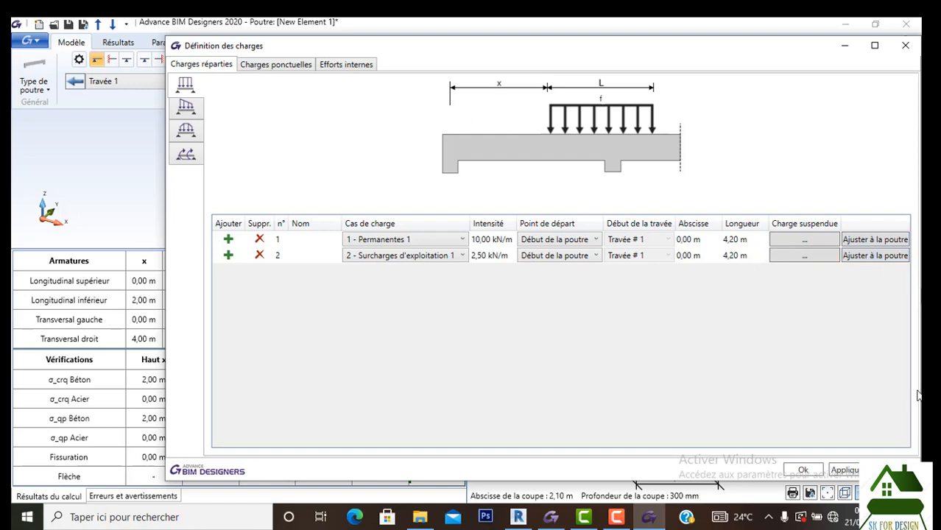
left_click(803, 469)
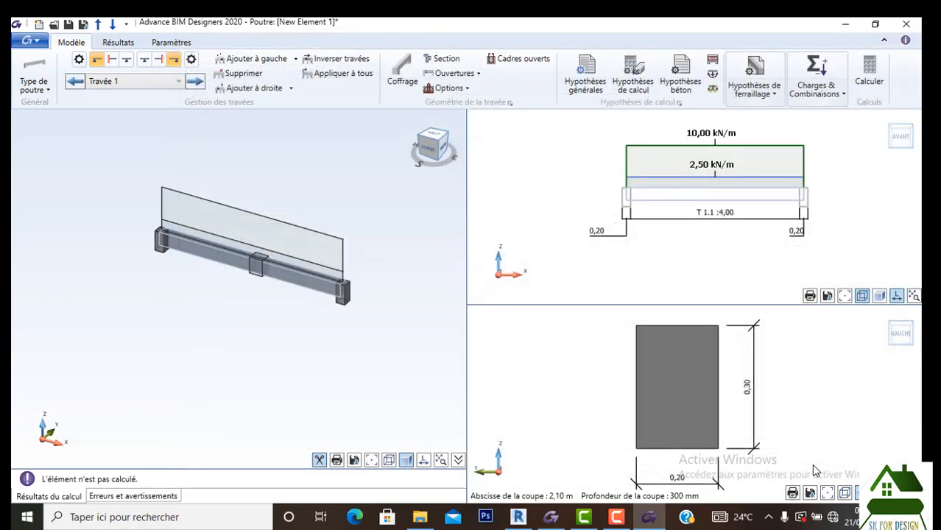
Step: Calculate the beam and display its reinforcement plan, examining the bar schedule
left_click(870, 73)
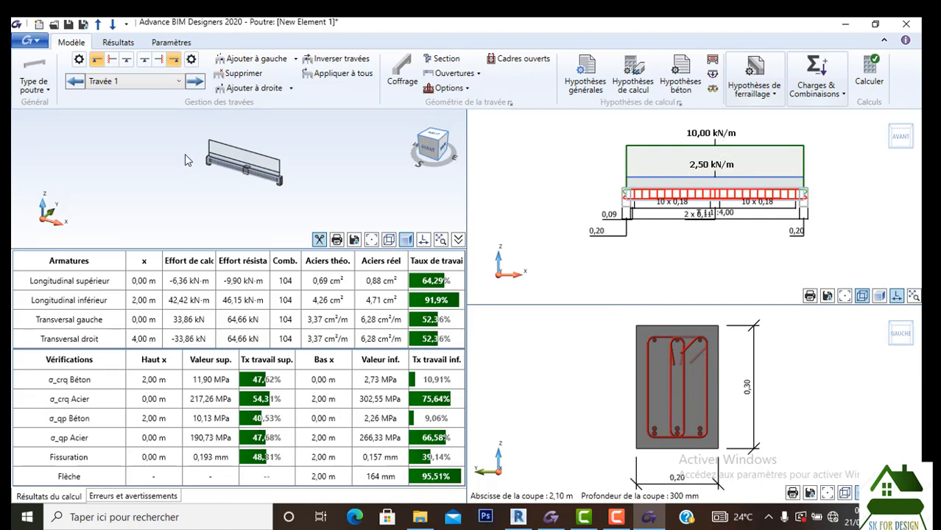
left_click(116, 44)
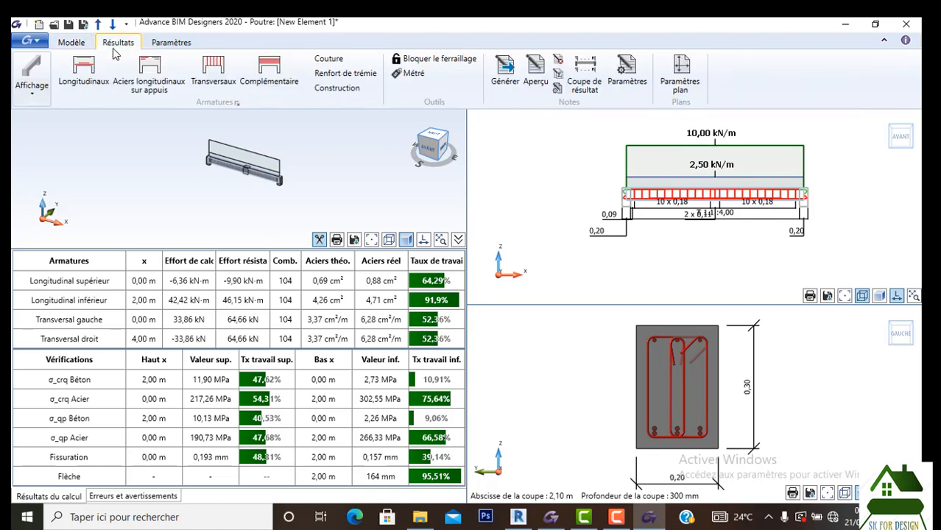
left_click(32, 94)
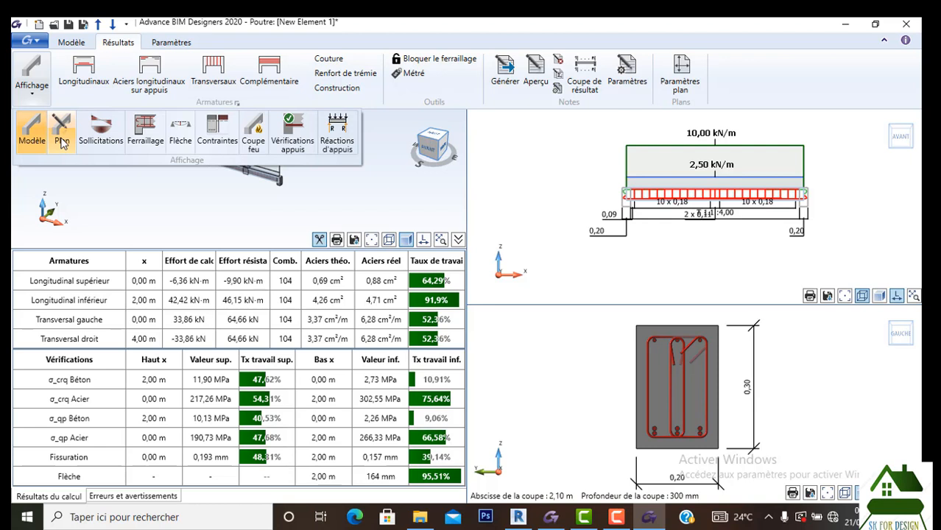
left_click(62, 142)
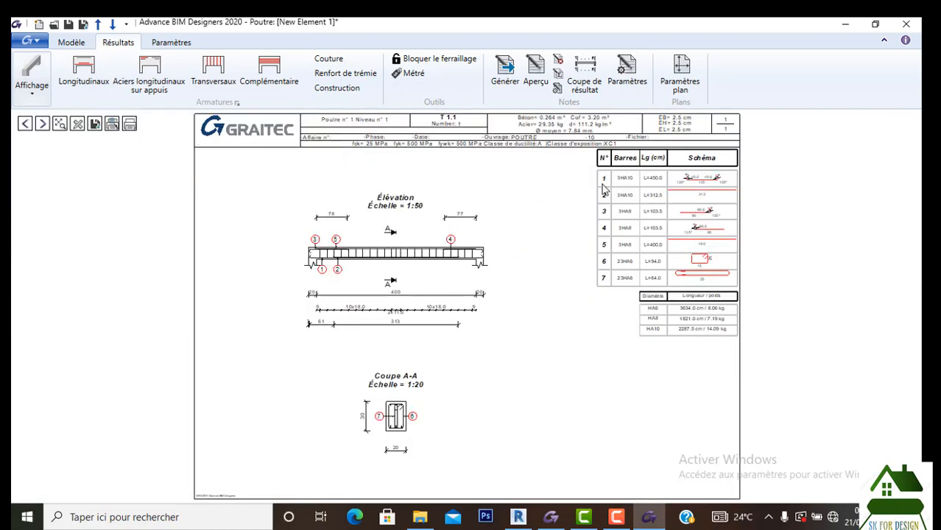
scroll(619, 180, "up", 5)
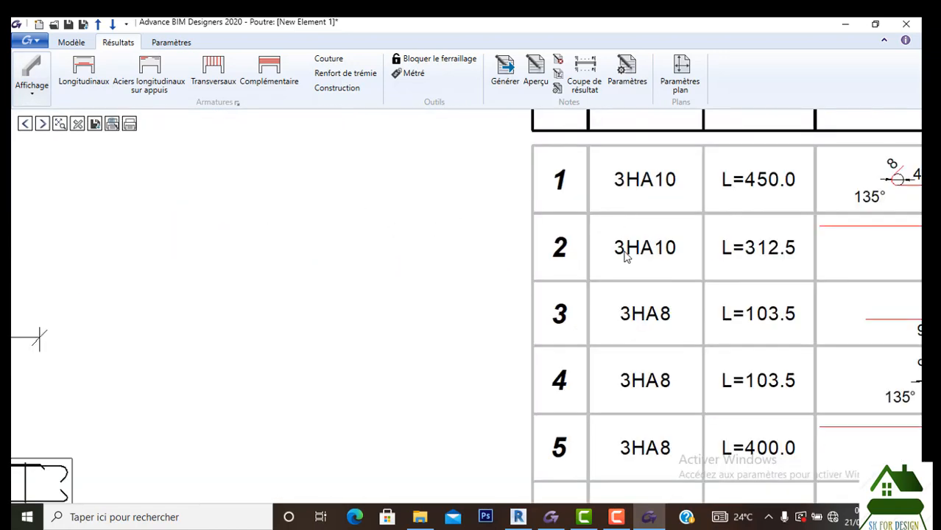
scroll(624, 252, "down", 5)
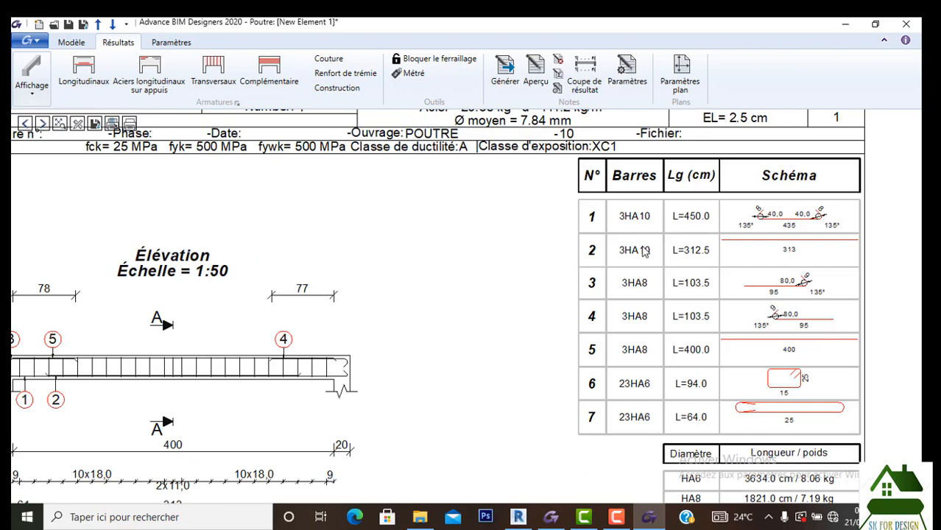
scroll(643, 252, "down", 3)
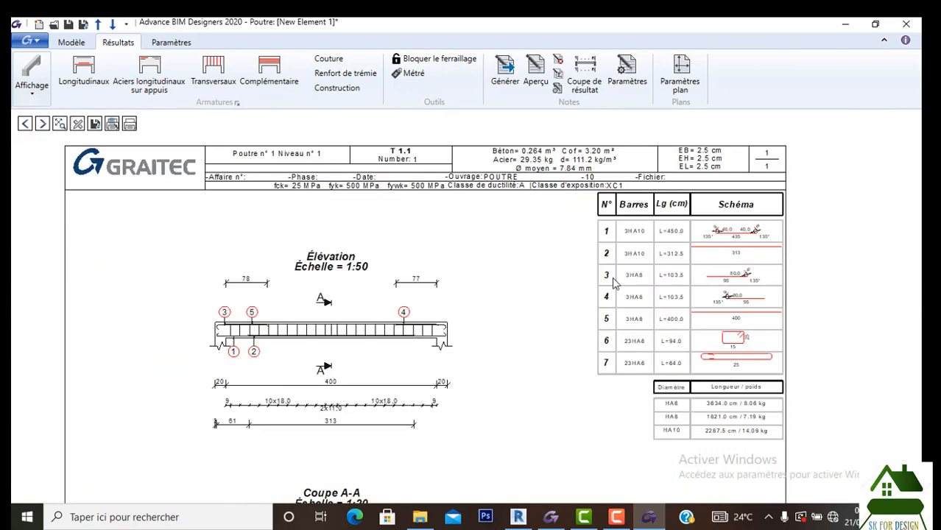
Step: Save the calculated beam as poutre 1 in the RSA2021 folder on the Desktop
left_click(29, 41)
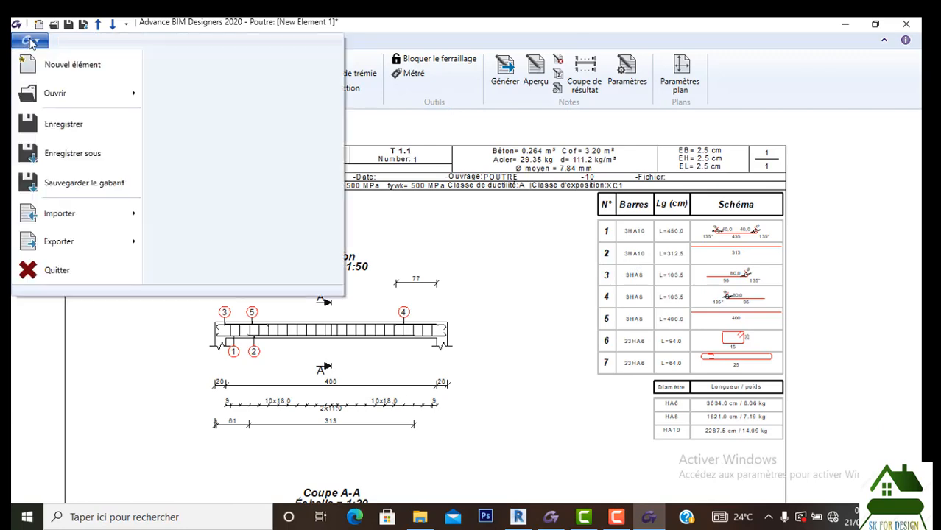
left_click(77, 156)
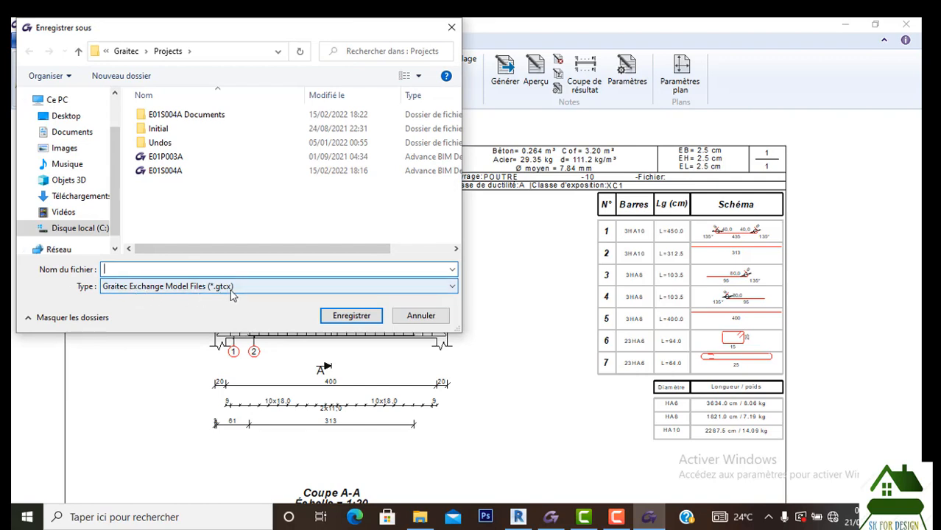
left_click(66, 116)
scroll(394, 180, "down", 5)
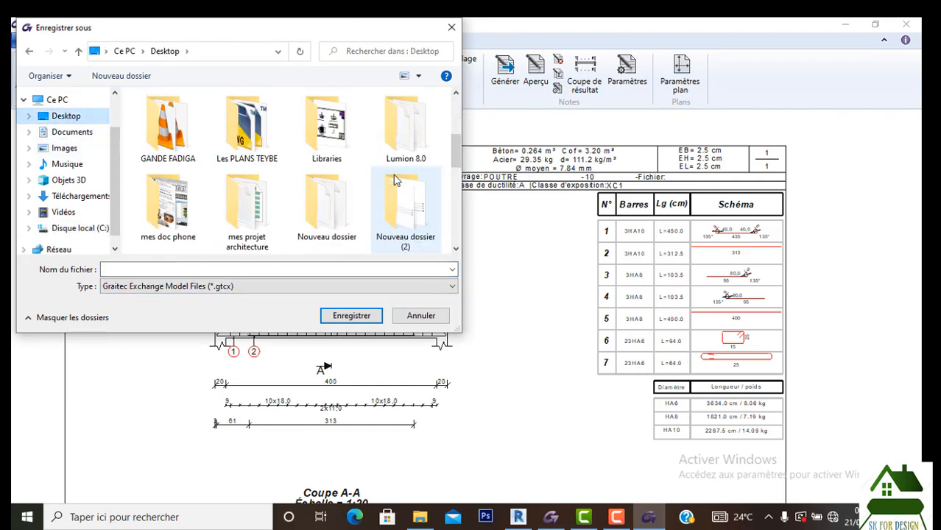
scroll(394, 180, "down", 1)
scroll(392, 178, "down", 1)
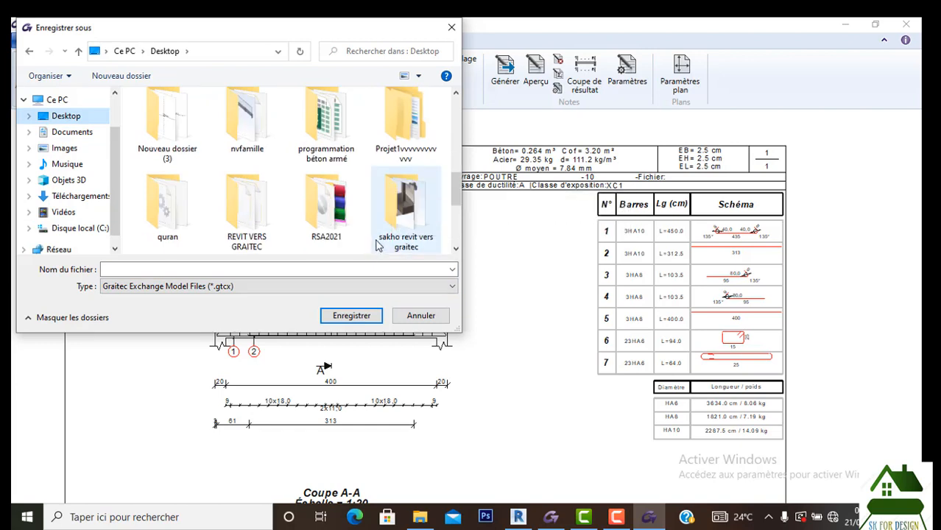
scroll(387, 192, "down", 1)
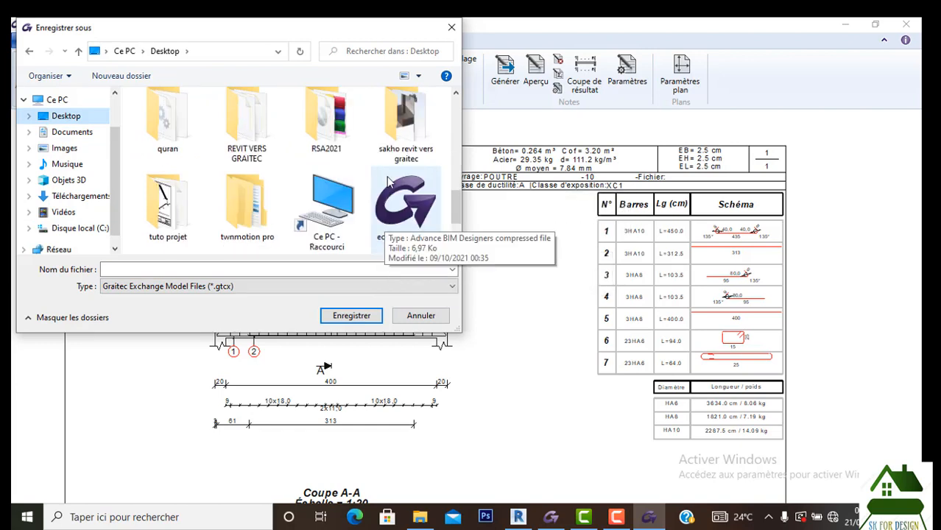
double_click(391, 142)
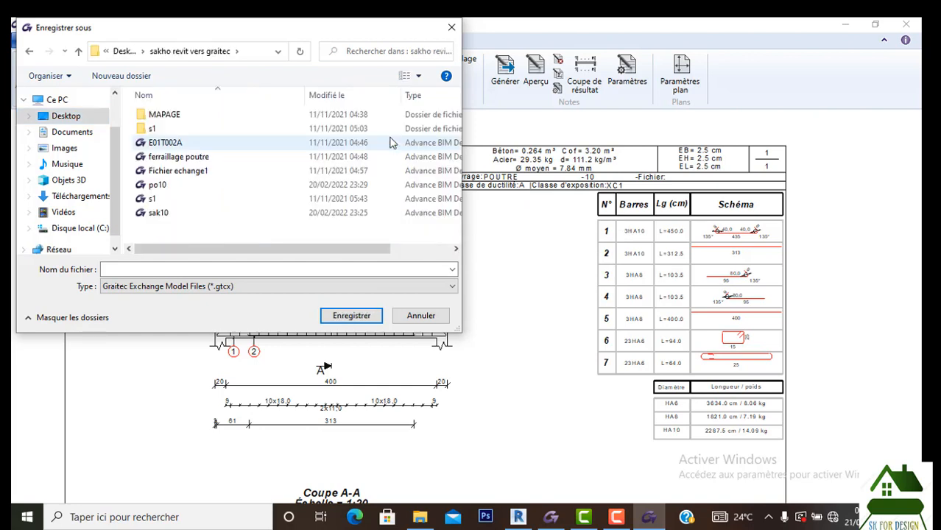
left_click(29, 51)
double_click(339, 207)
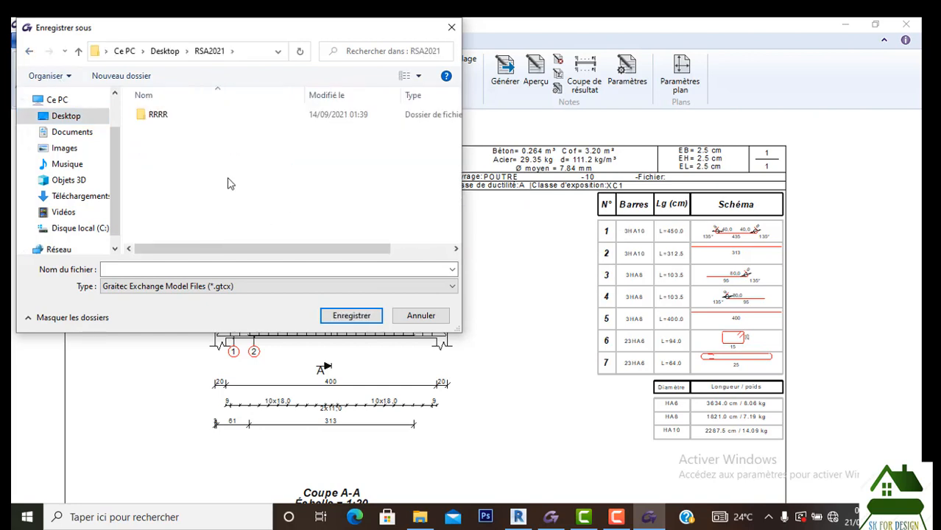
left_click(166, 269)
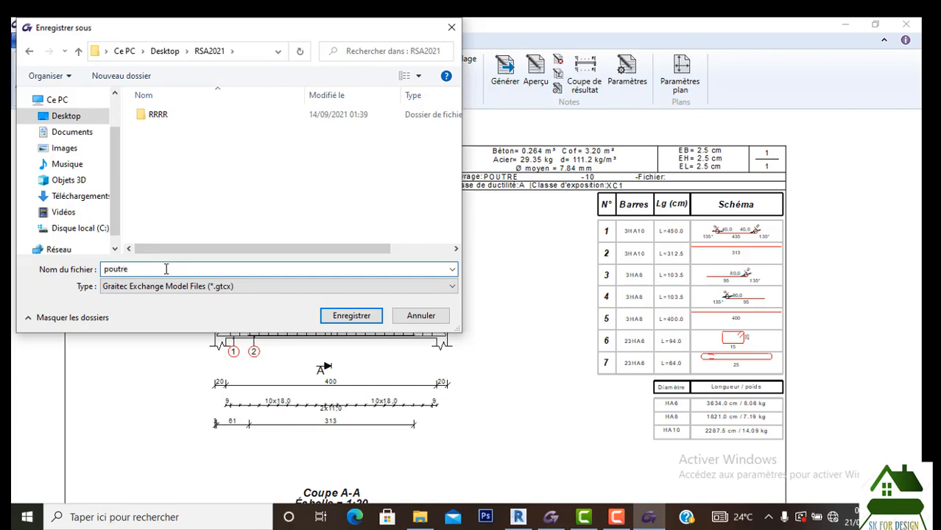
left_click(350, 315)
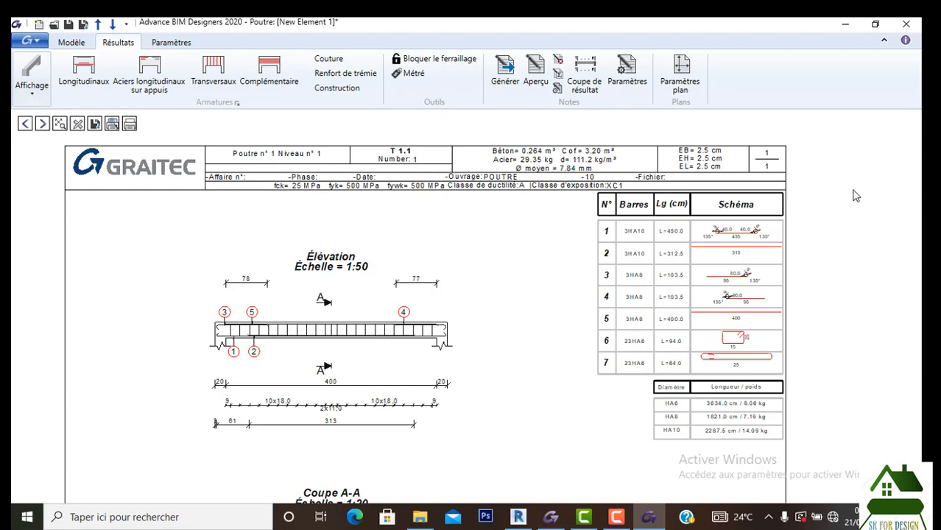
Step: Switch to Revit and open the PowerPack Design calculation status for the selected 20X30 beam
left_click(518, 517)
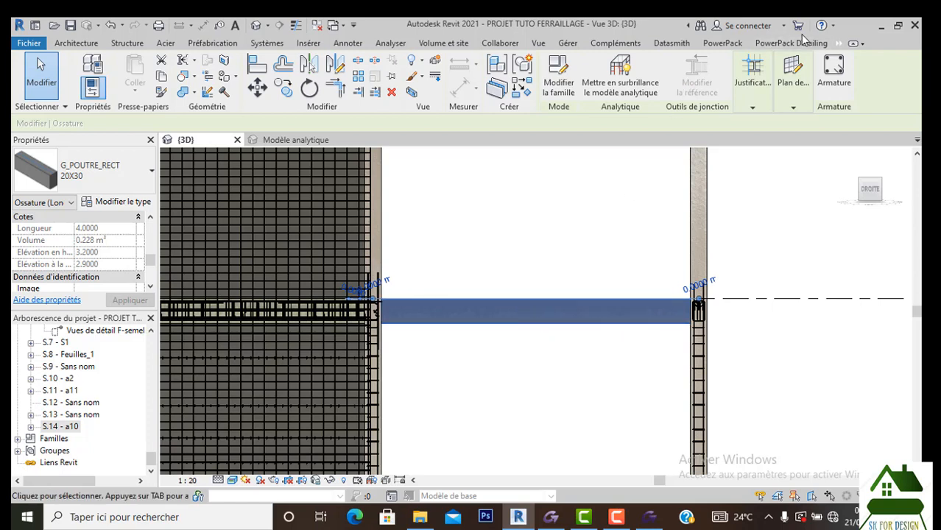
left_click(840, 44)
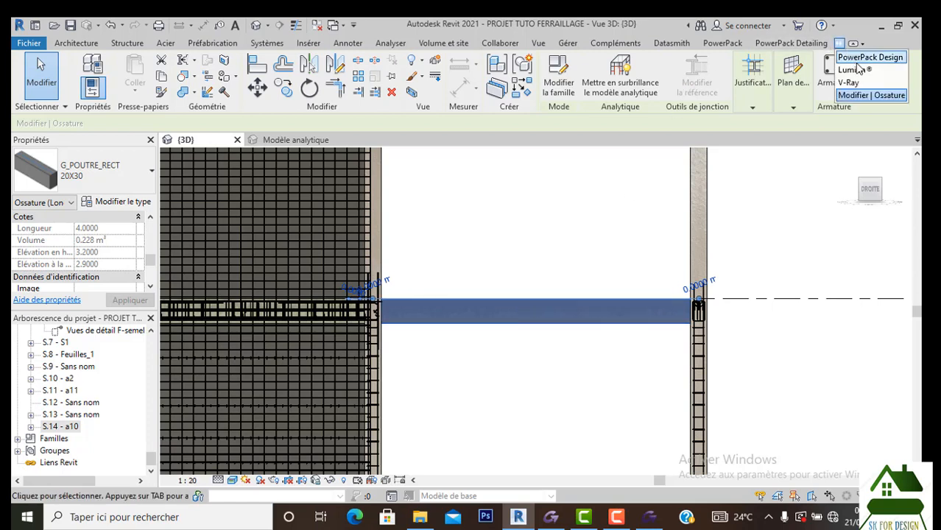
left_click(867, 57)
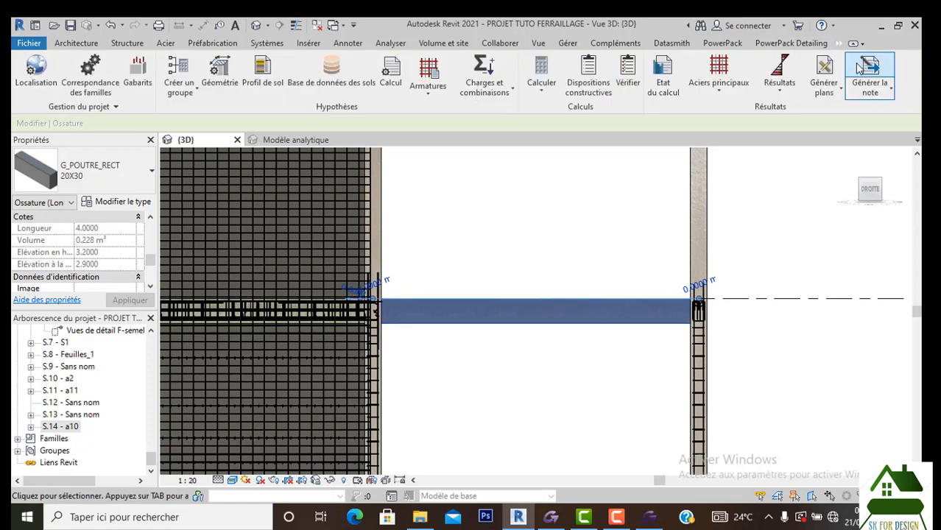
left_click(662, 77)
Step: Assign the file poutre 1 from the RSA2021 folder as the GTC file of beam a9
left_click(778, 225)
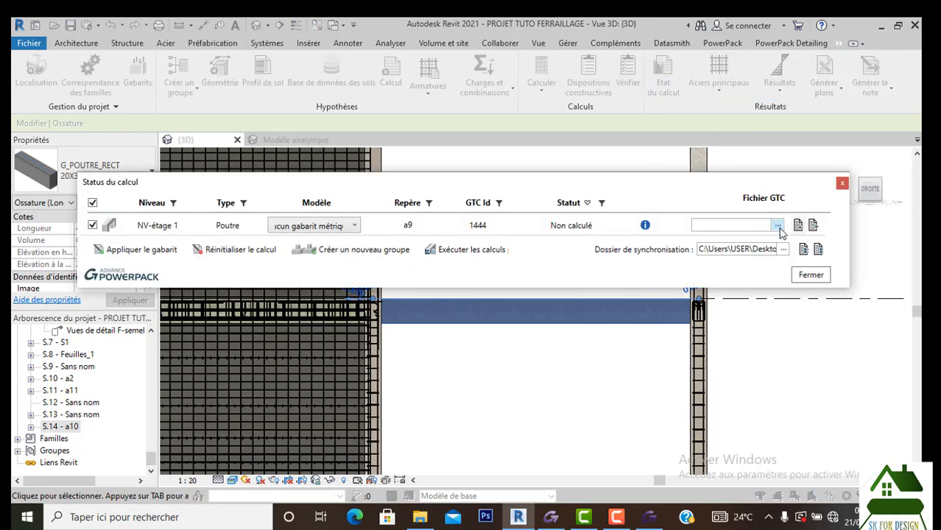
left_click(228, 302)
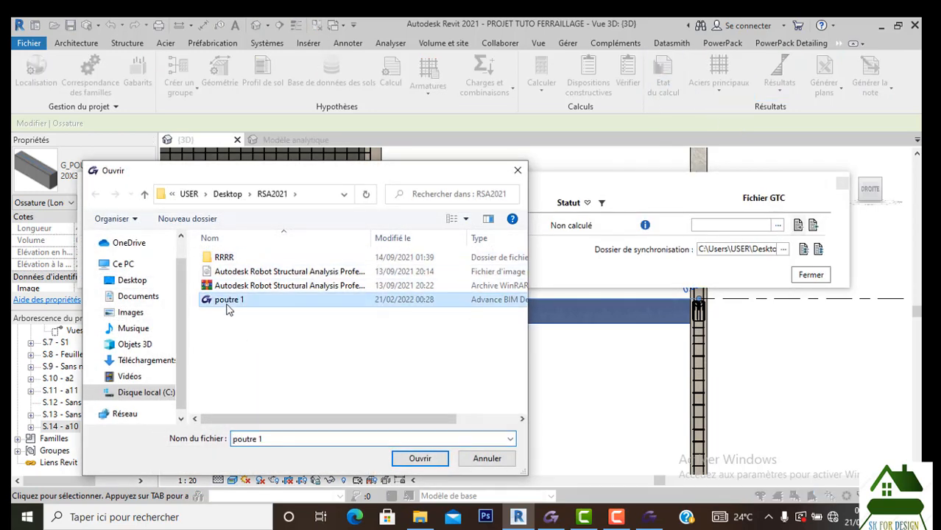
left_click(518, 170)
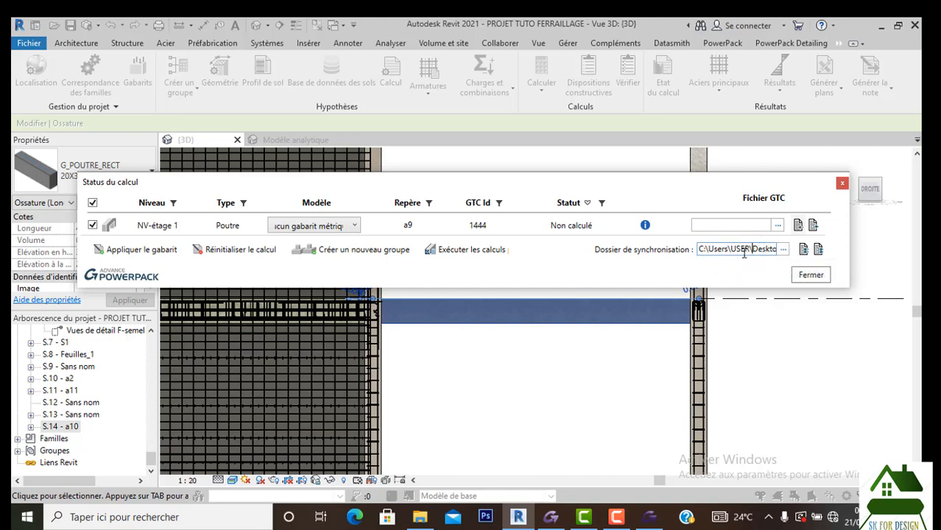
left_click(778, 224)
left_click(247, 300)
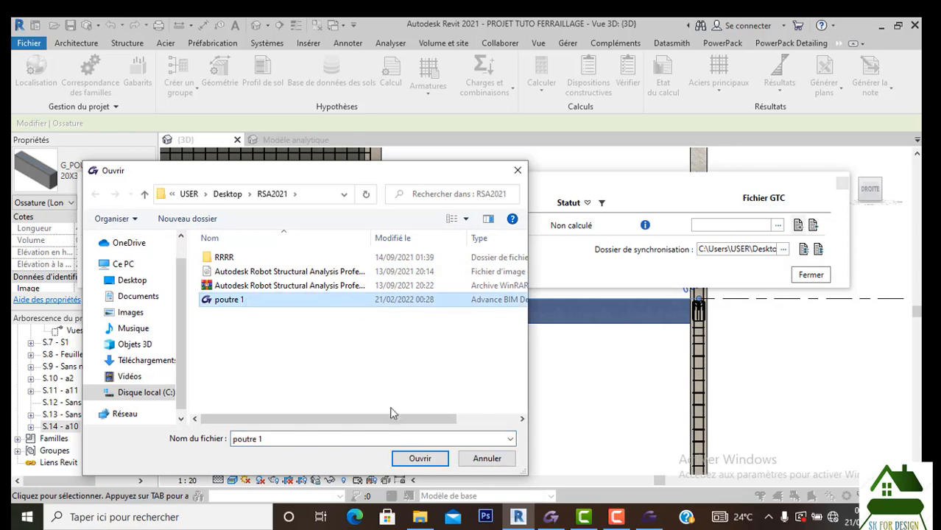
left_click(420, 458)
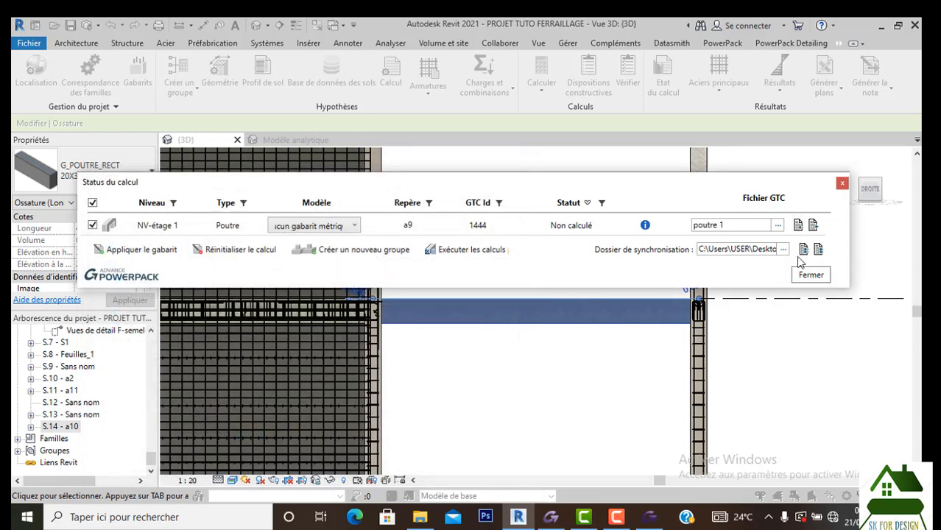
Step: Try to import the poutre 1 file onto the Revit beam, accept overwriting the element and dismiss the import report
left_click(798, 225)
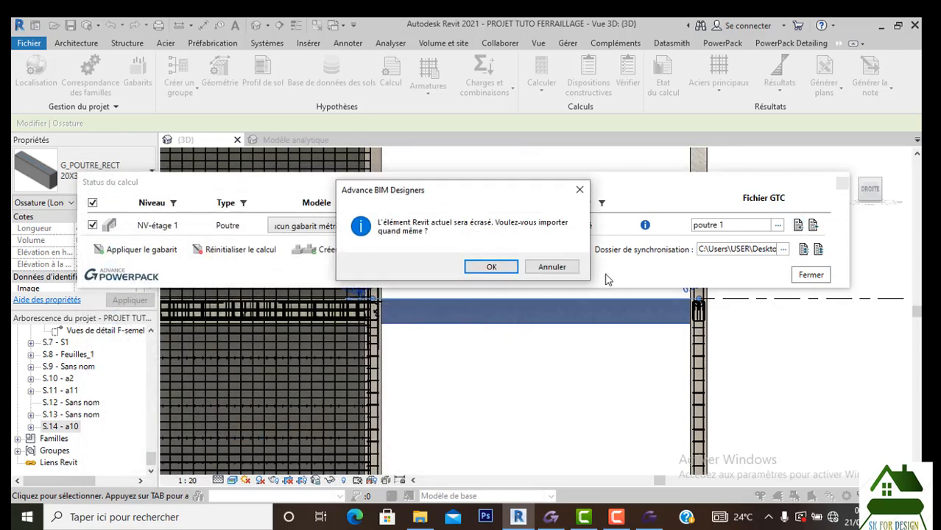
left_click(484, 269)
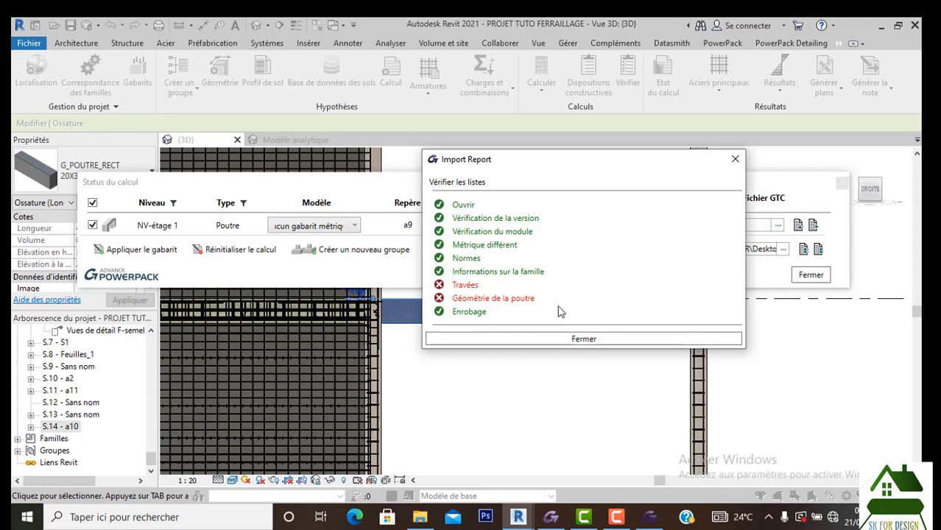
left_click(586, 339)
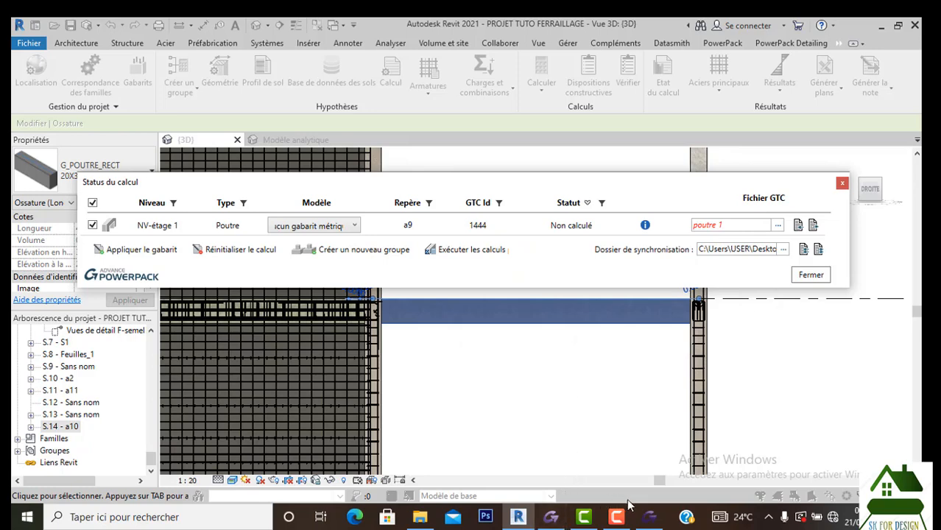
Step: Switch to Advance BIM Designers and check the formwork dimensions and support widths of Travée 1
left_click(649, 517)
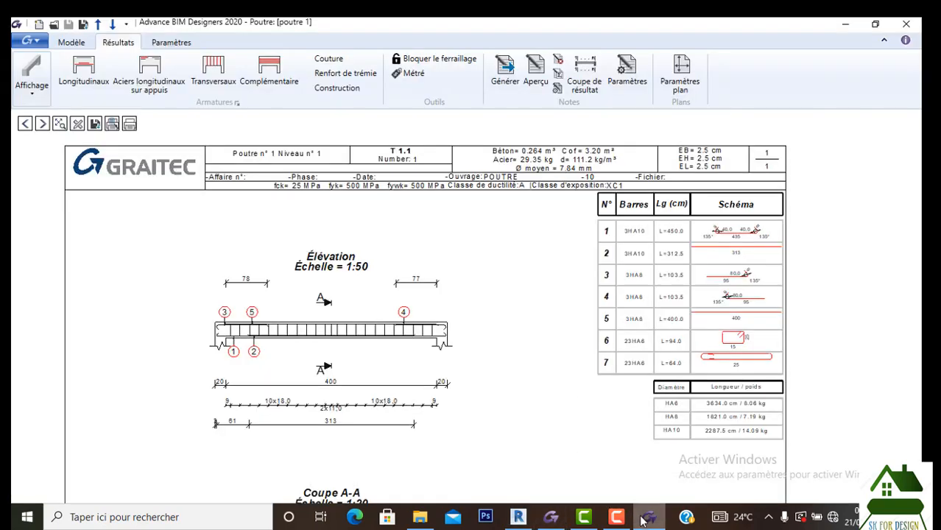
left_click(66, 42)
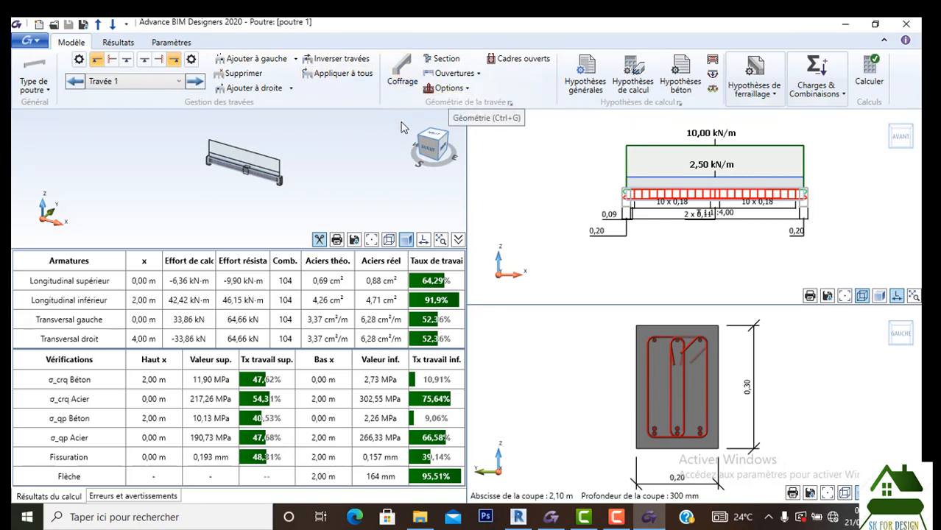
left_click(398, 79)
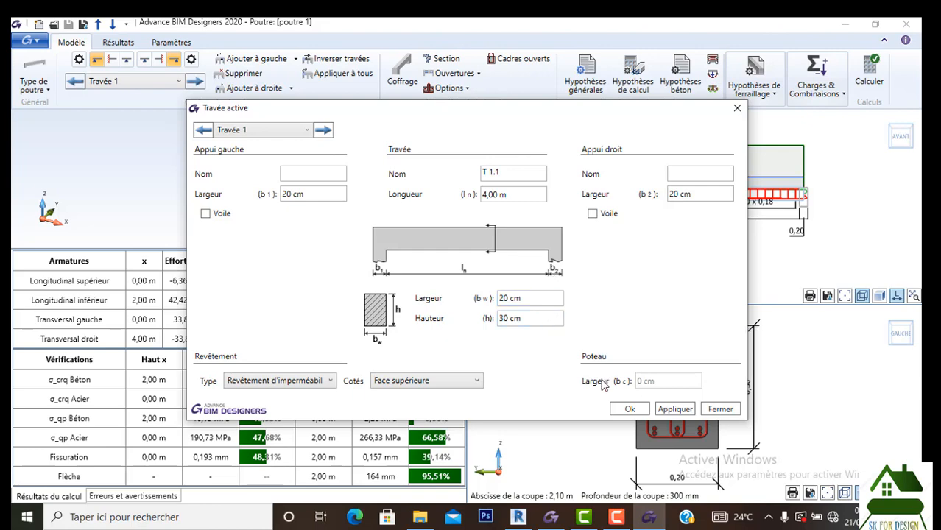
left_click(630, 409)
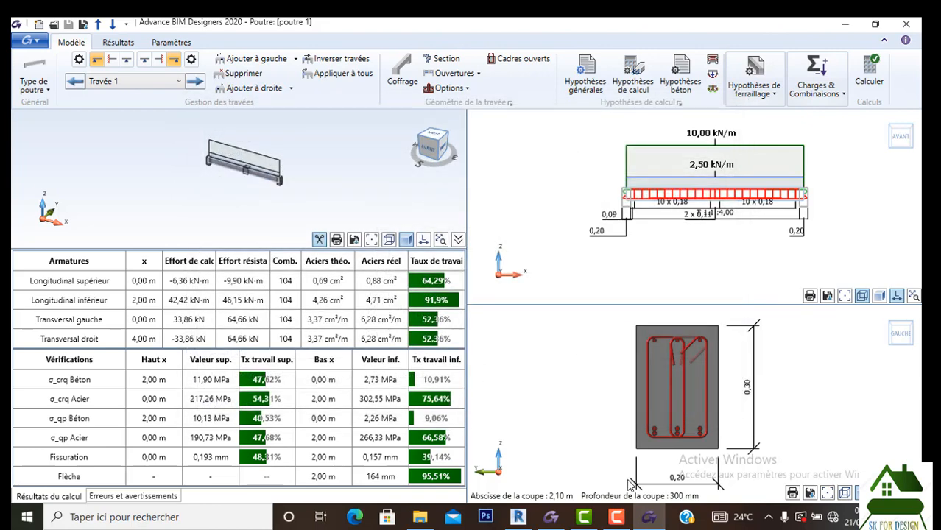
Step: Return to Revit, close the calculation status and check the section dimensions in the G_POUTRE_RECT 20X30 type properties
left_click(518, 517)
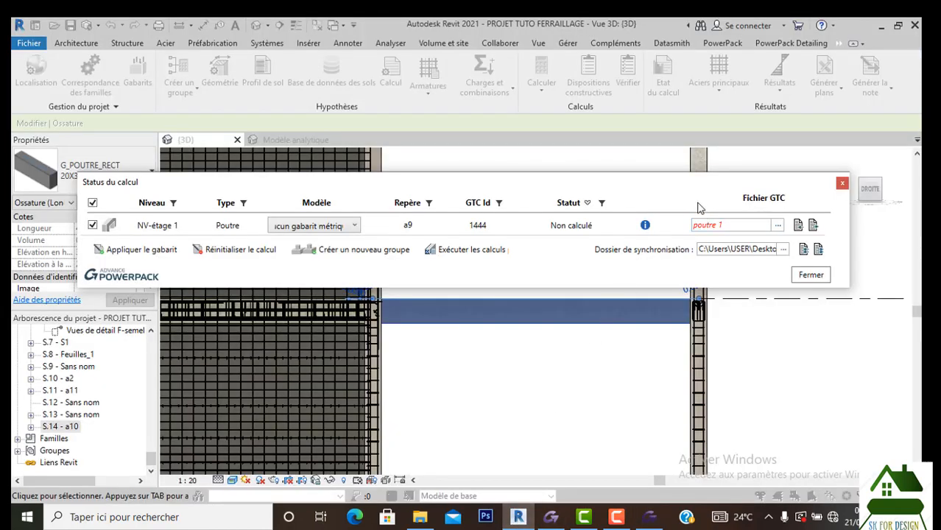
left_click(842, 183)
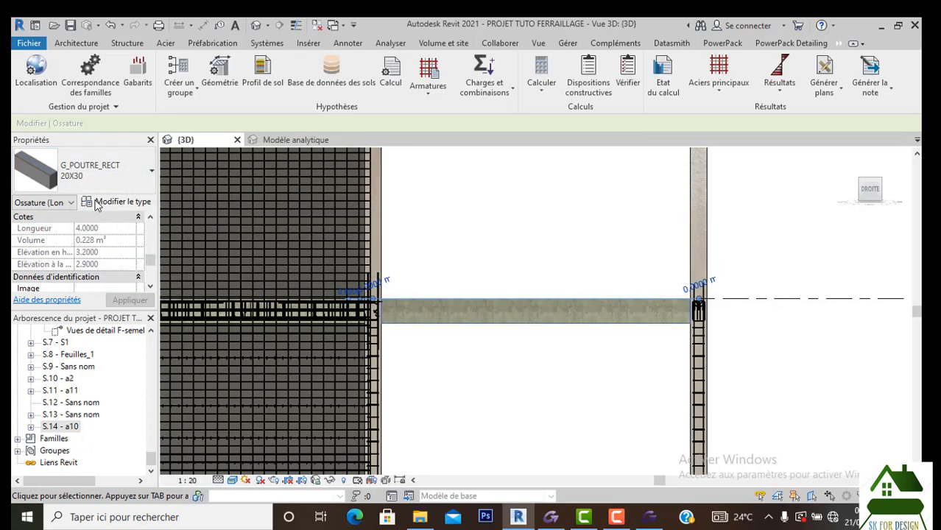
left_click(97, 204)
scroll(640, 327, "down", 3)
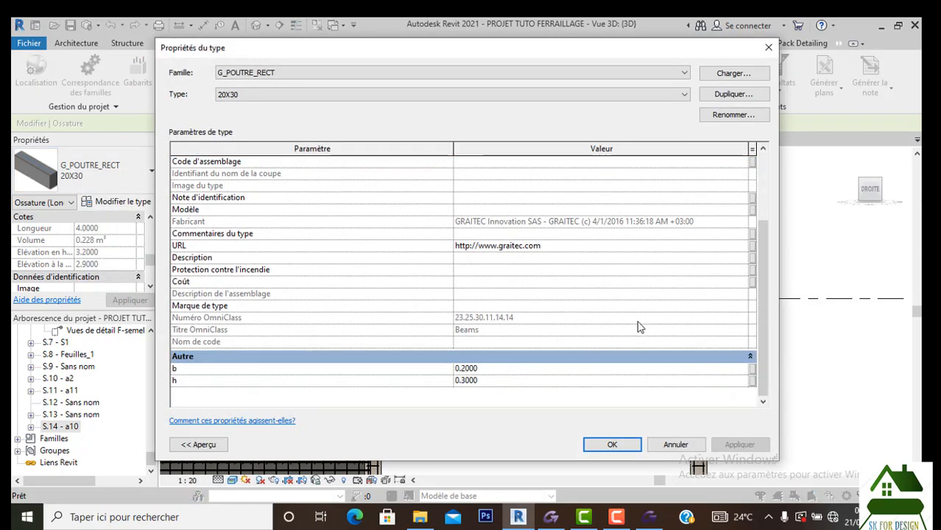
left_click(595, 448)
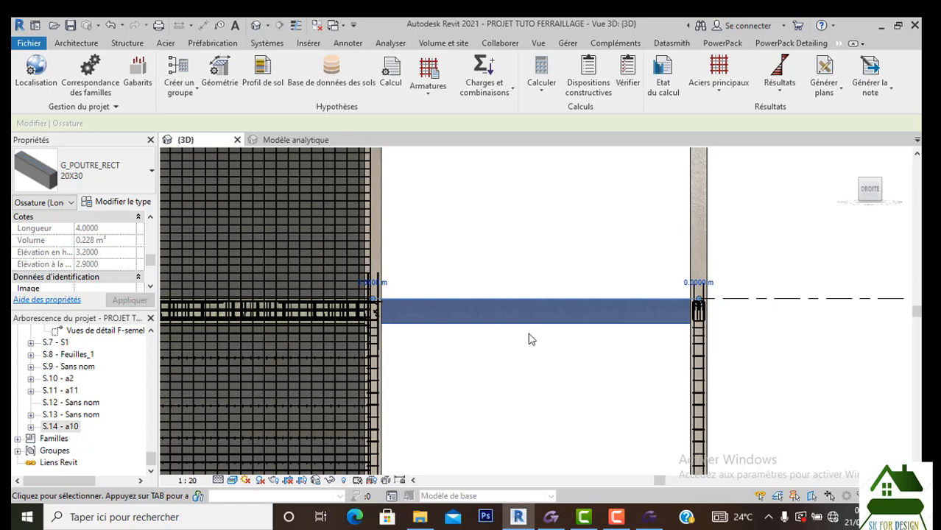
Step: Compare the formwork dimensions of Travée 1 in Advance BIM Designers with the selected beam and its supports in the Revit 3D view
left_click(648, 517)
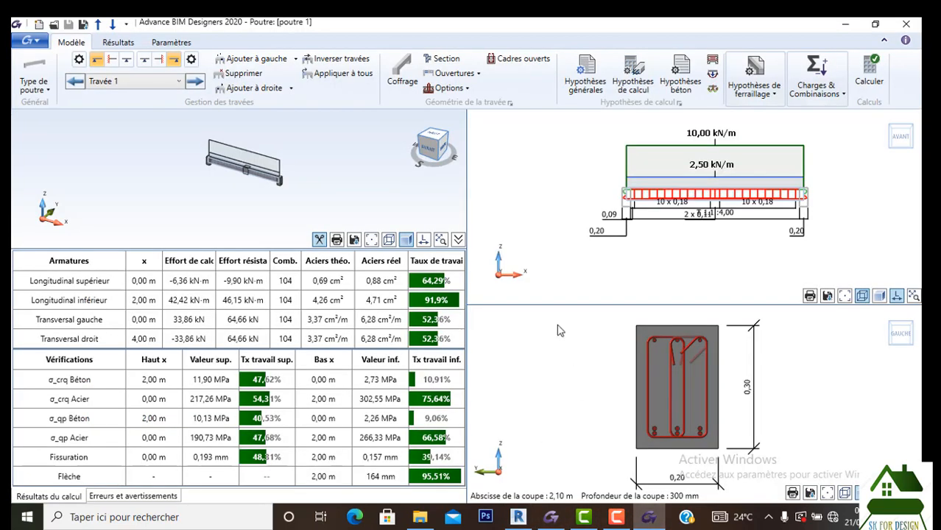
left_click(401, 70)
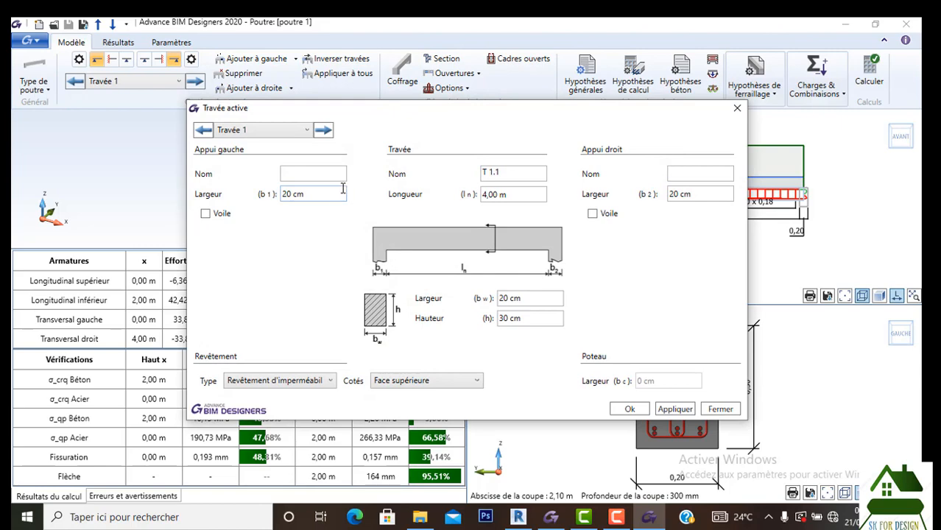
left_click_drag(434, 110, 413, 215)
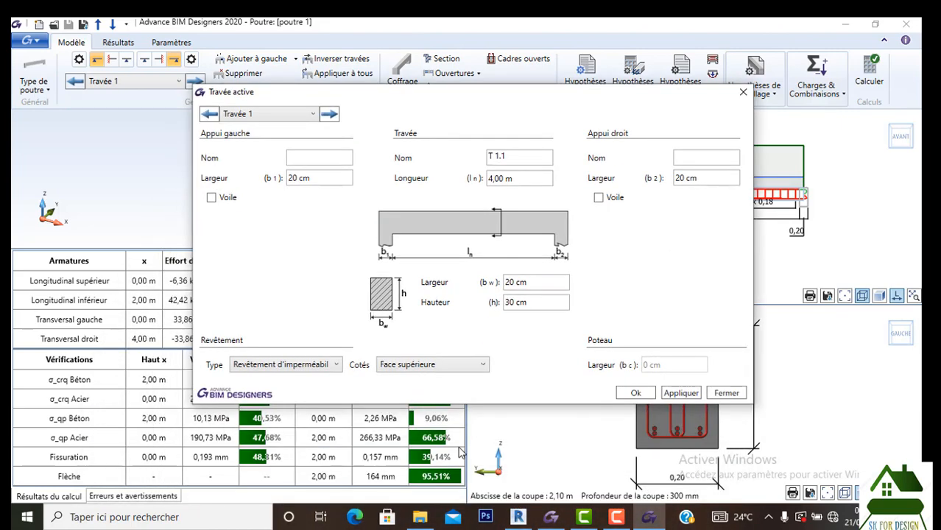
left_click(518, 517)
mouse_move(563, 346)
middle_mouse_down("shift")
mouse_move(771, 259)
mouse_move(866, 193)
mouse_move(177, 204)
middle_mouse_up("shift")
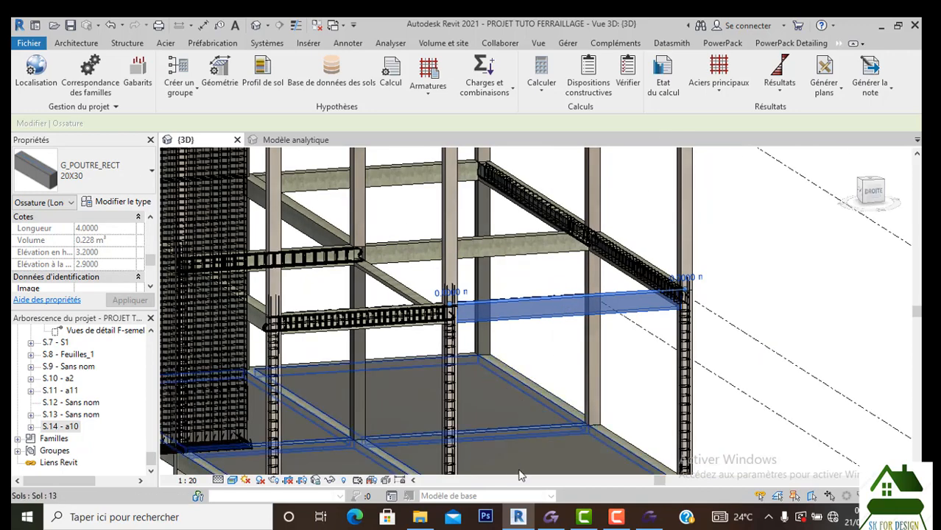
left_click(652, 519)
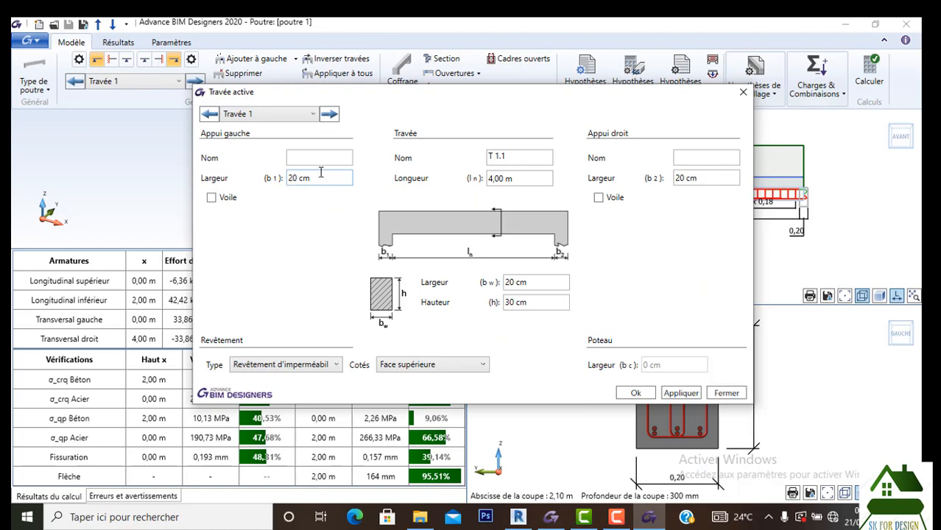
left_click(642, 394)
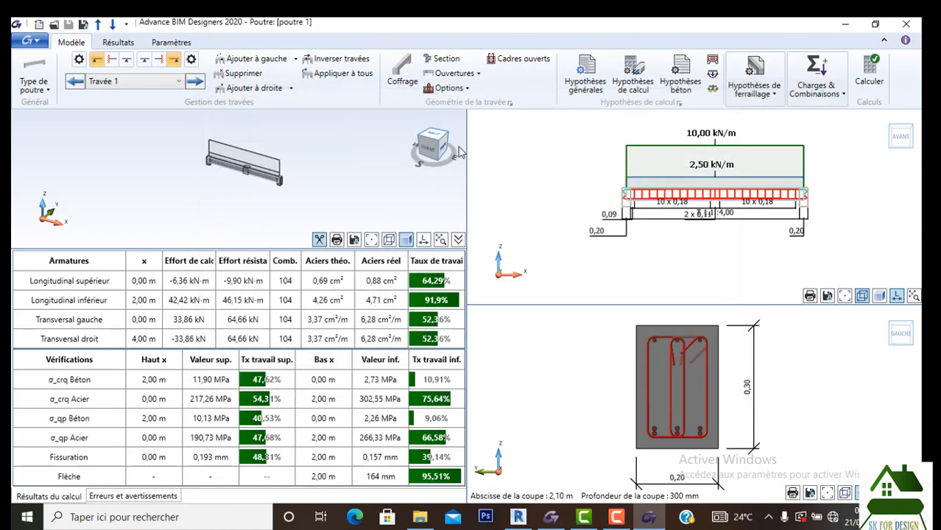
Step: Review the section dimensions of Travée 1 and the position options of its left table
left_click(444, 59)
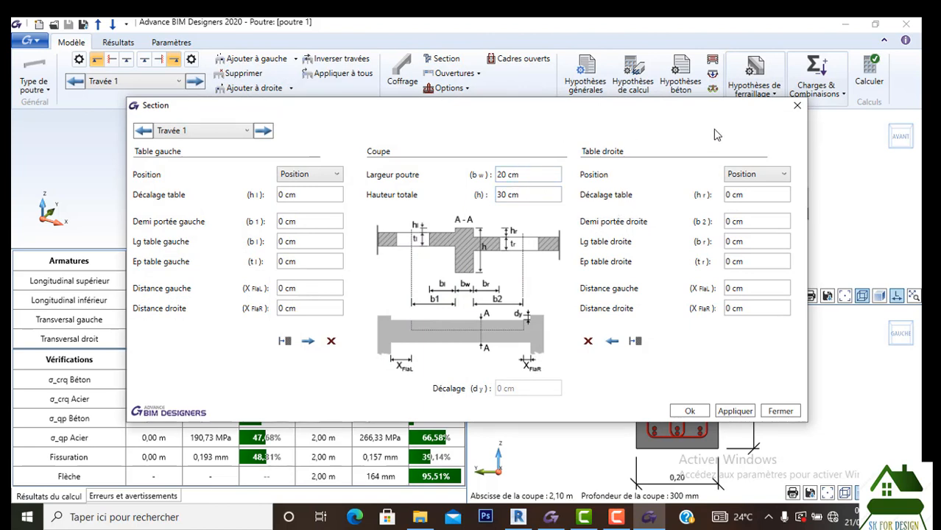
left_click(312, 176)
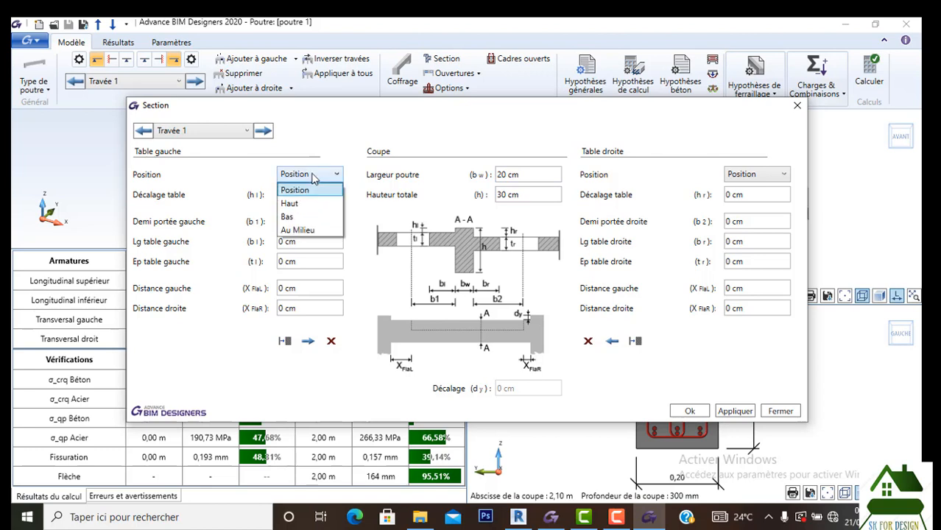
left_click(313, 176)
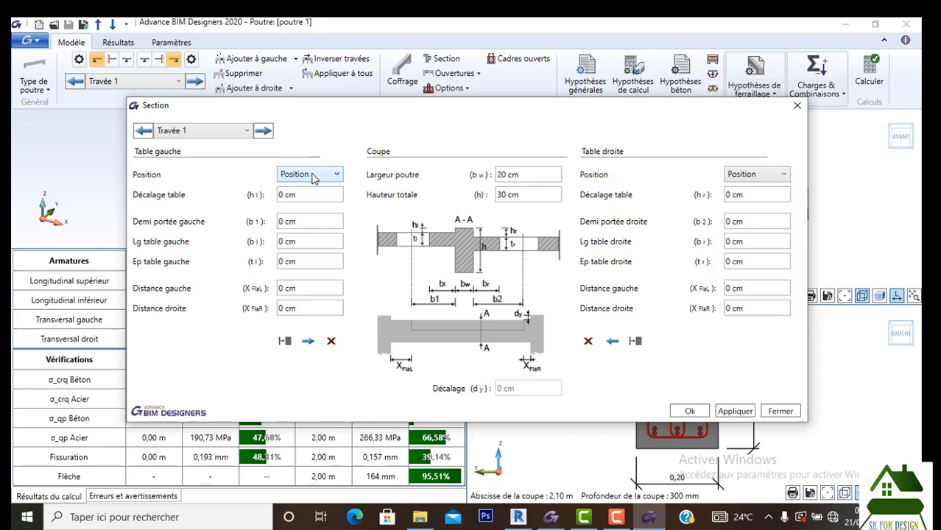
left_click(684, 412)
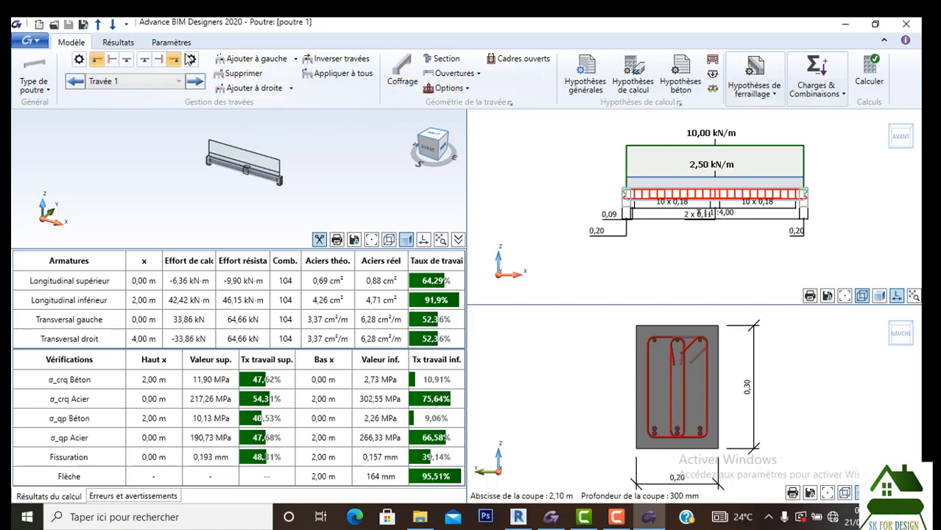
Step: Check the available beam types for the current beam without changing the type
left_click(158, 44)
left_click(71, 44)
left_click(47, 89)
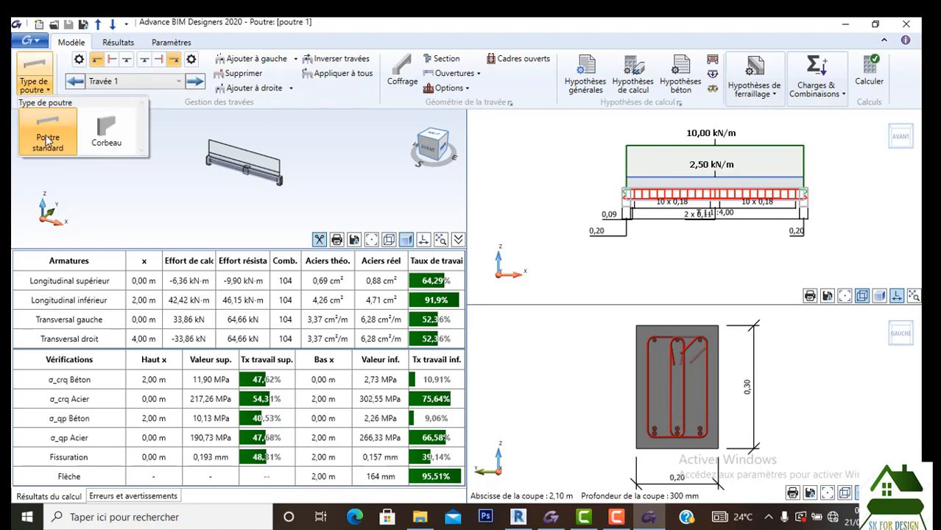
left_click(749, 139)
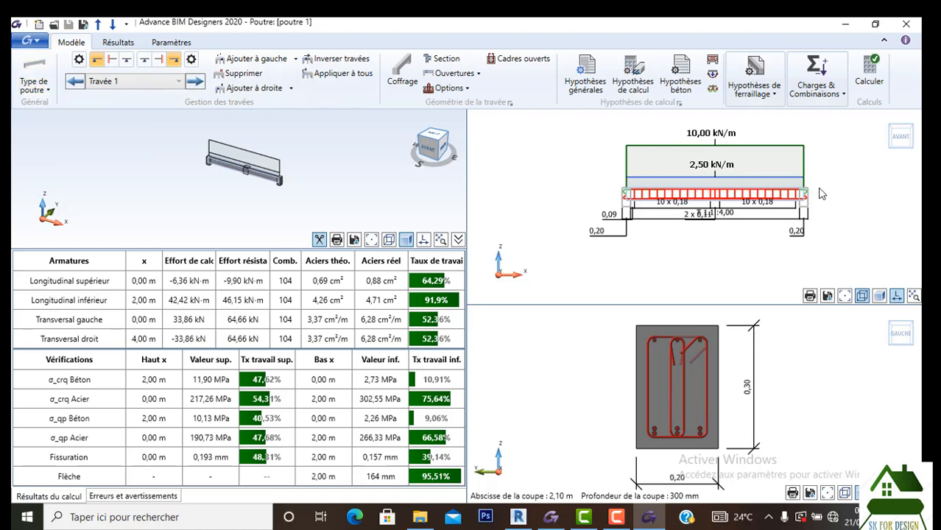
Step: Recalculate the beam and inspect the loads, stirrup spacing and span dimensions in its elevation view
left_click(870, 74)
scroll(730, 152, "up", 4)
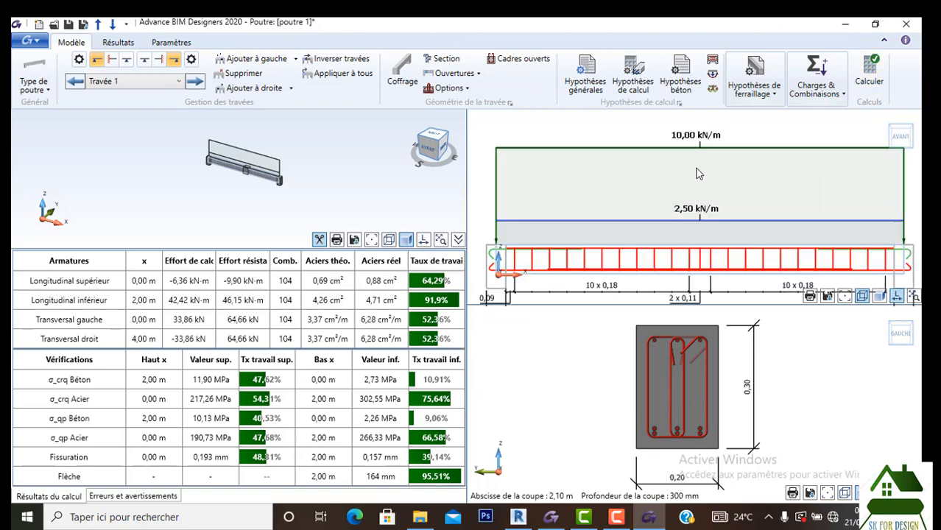
scroll(699, 174, "down", 2)
scroll(704, 216, "down", 2)
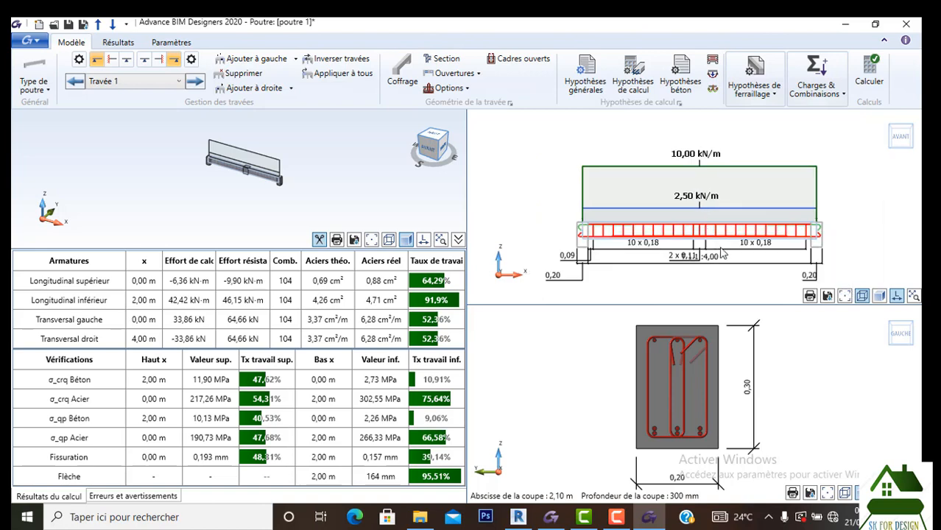
scroll(722, 253, "up", 3)
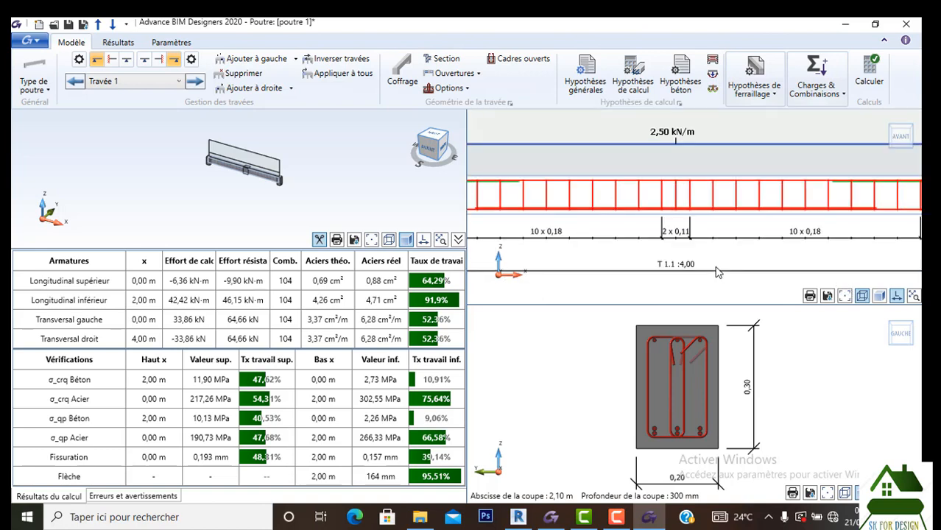
scroll(718, 272, "down", 3)
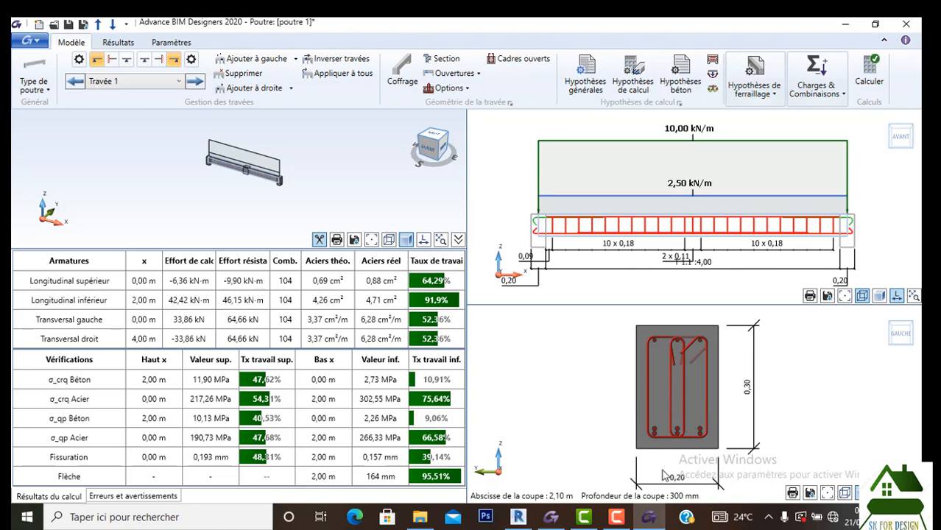
Step: Save the beam calculation as poutre 1 in the RSA2021 folder, replacing the existing file
left_click(31, 40)
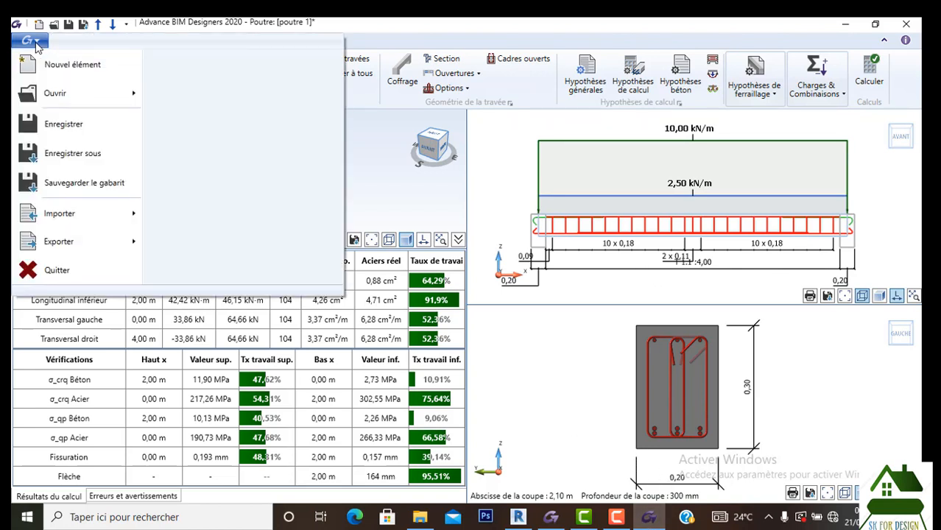
left_click(79, 154)
left_click(158, 115)
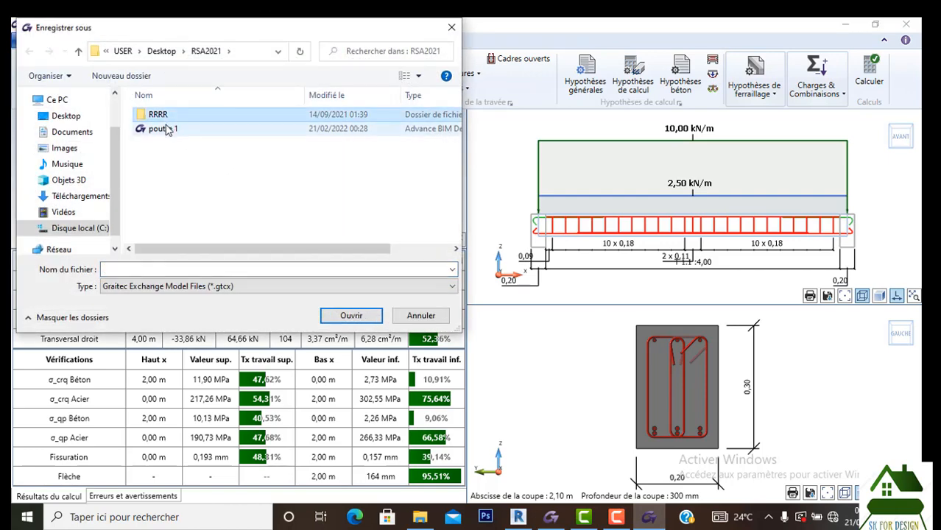
left_click(168, 130)
left_click(351, 315)
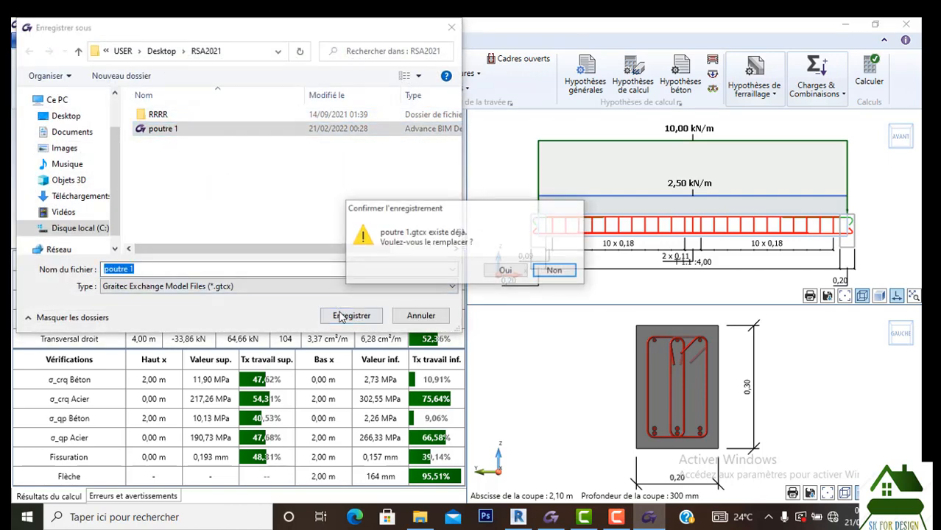
left_click(506, 270)
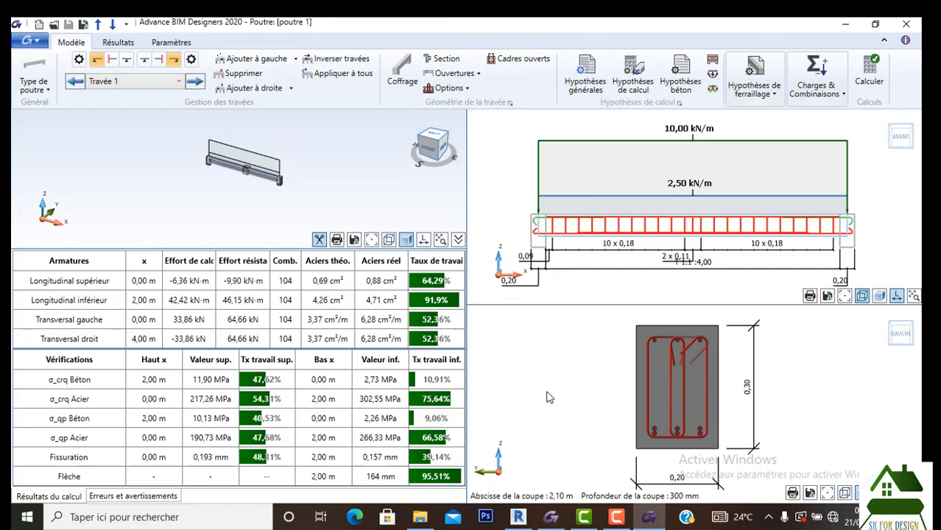
Step: Switch to Revit and reassign the saved poutre 1 file as the GTC file of beam a9 in the calculation status
left_click(517, 517)
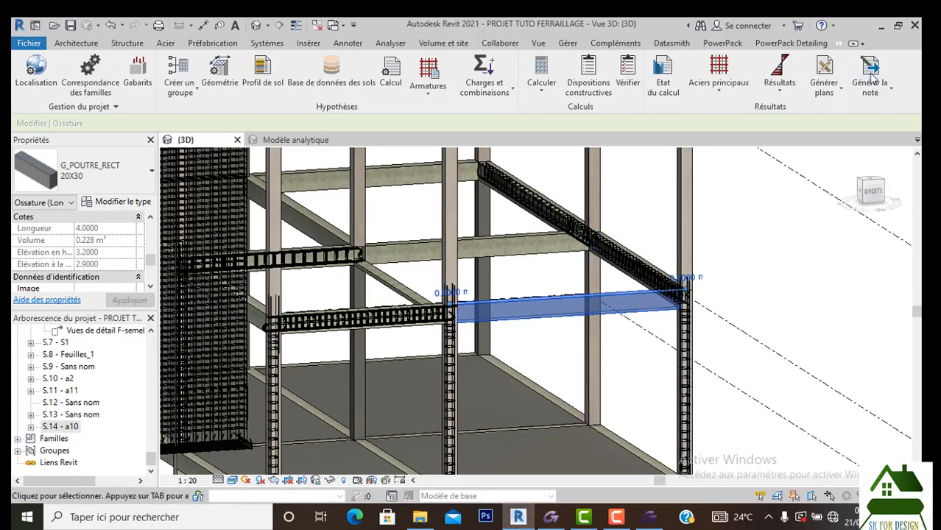
left_click(665, 81)
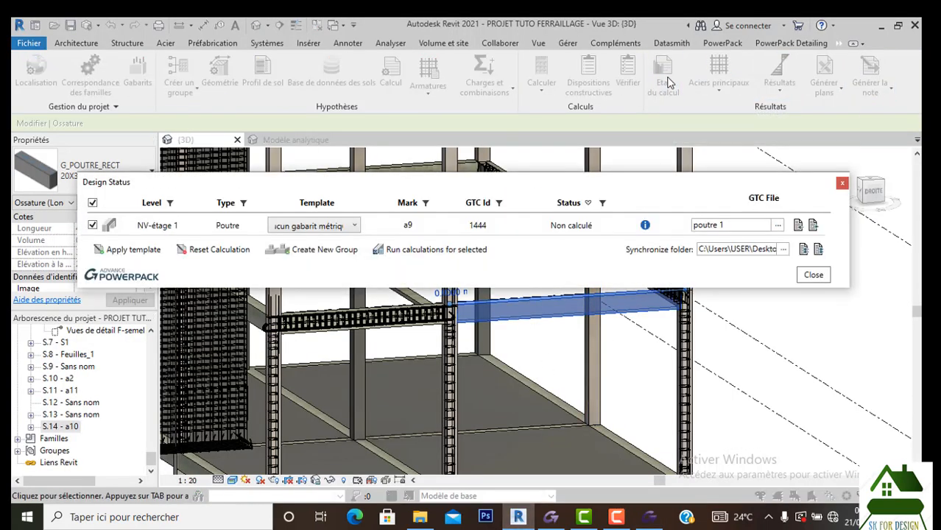
left_click(779, 225)
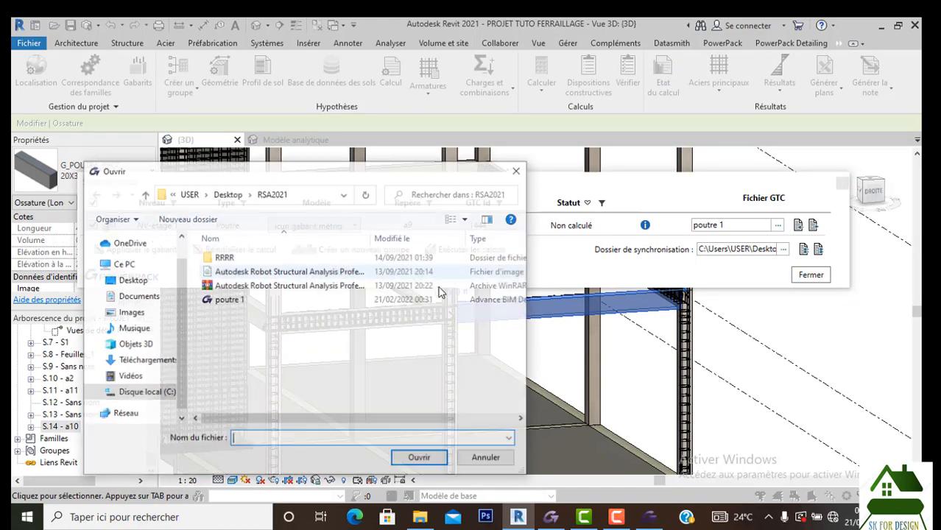
left_click(254, 300)
left_click(404, 456)
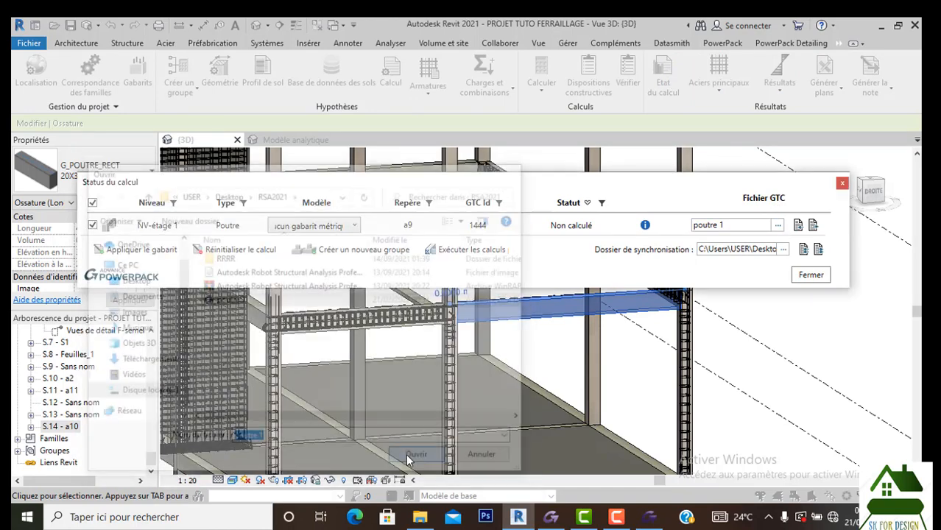
Step: Try to import poutre 1 onto beam a9, accept overwriting the Revit element, and close the import report and calculation status
left_click(807, 225)
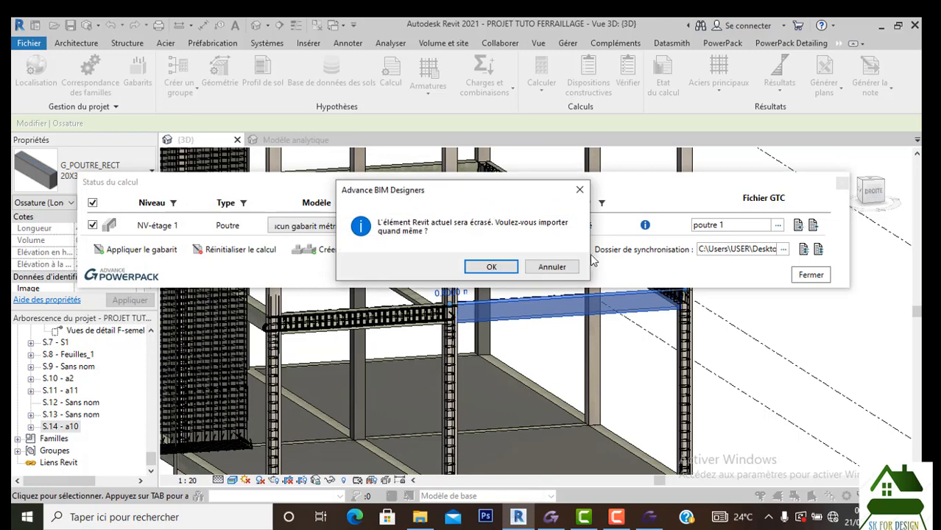
left_click(510, 267)
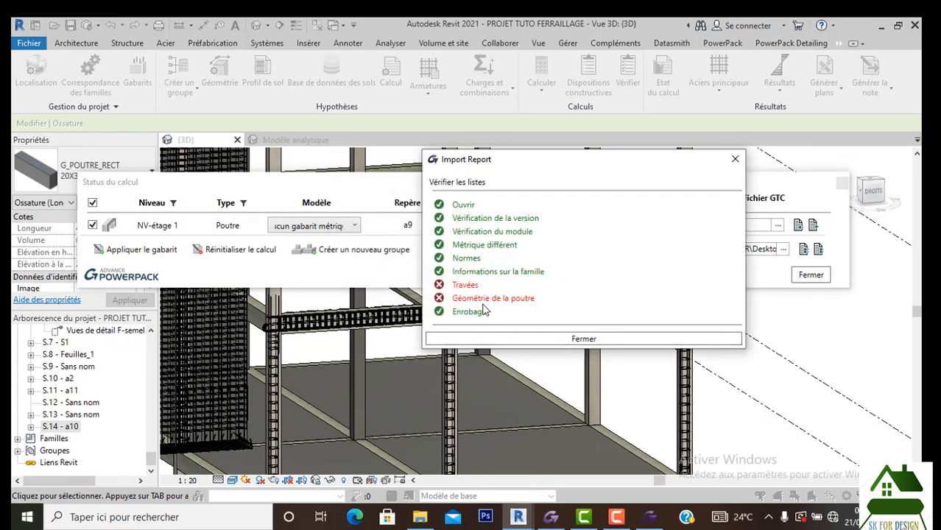
left_click(564, 337)
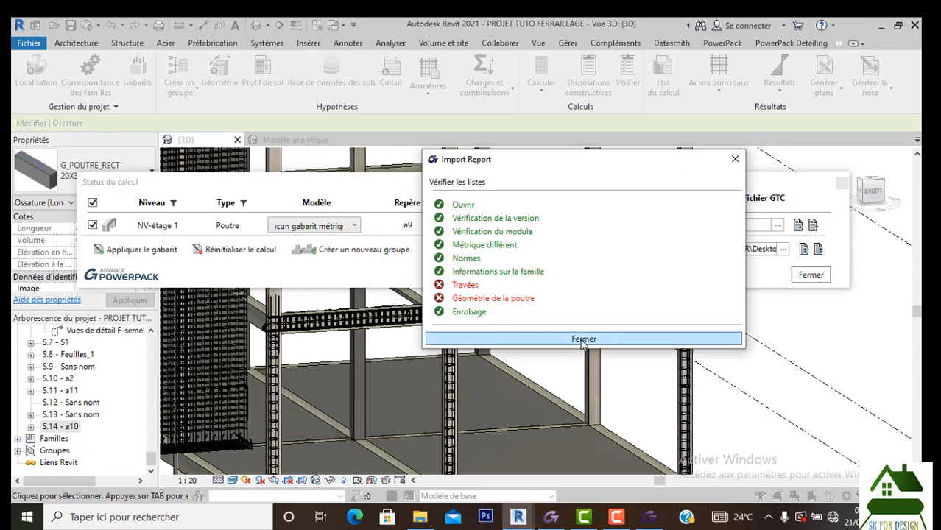
left_click(842, 184)
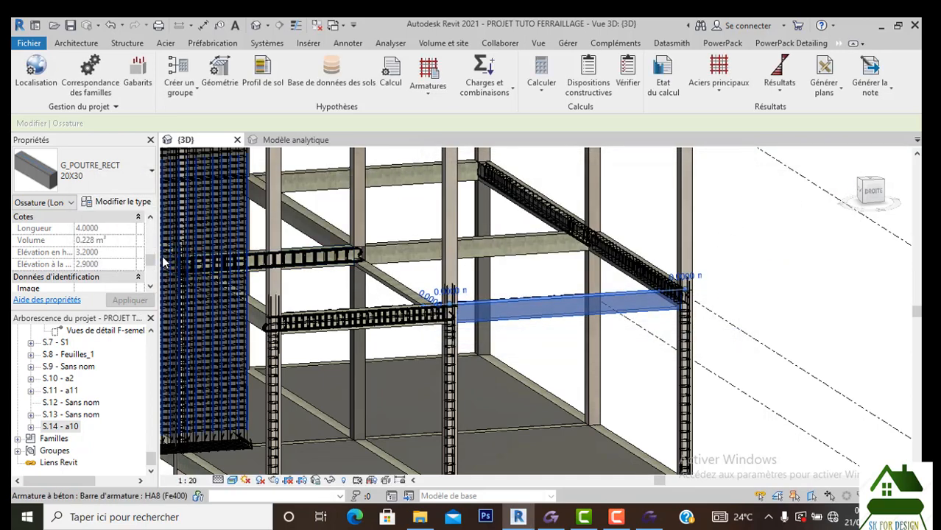
Step: Examine the structural length, justification and offset values in the selected Revit beam's properties
scroll(134, 258, "up", 3)
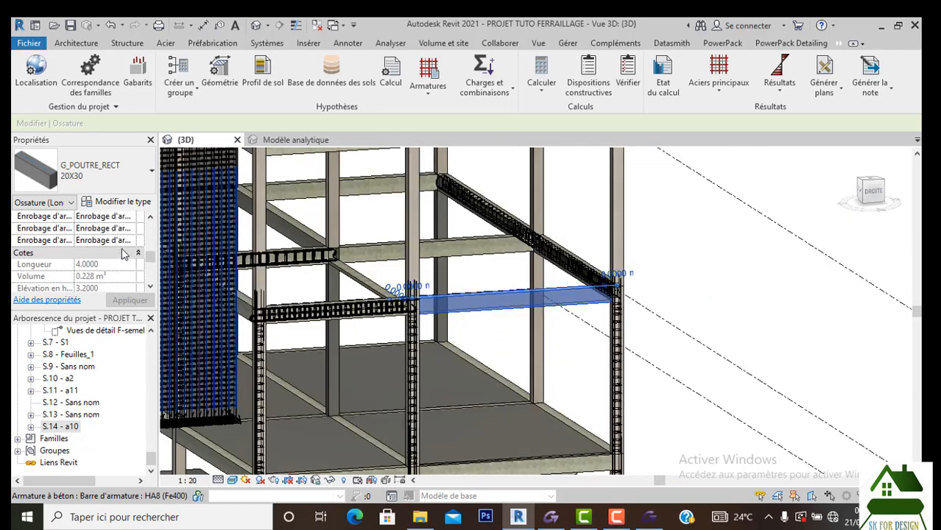
scroll(121, 254, "up", 3)
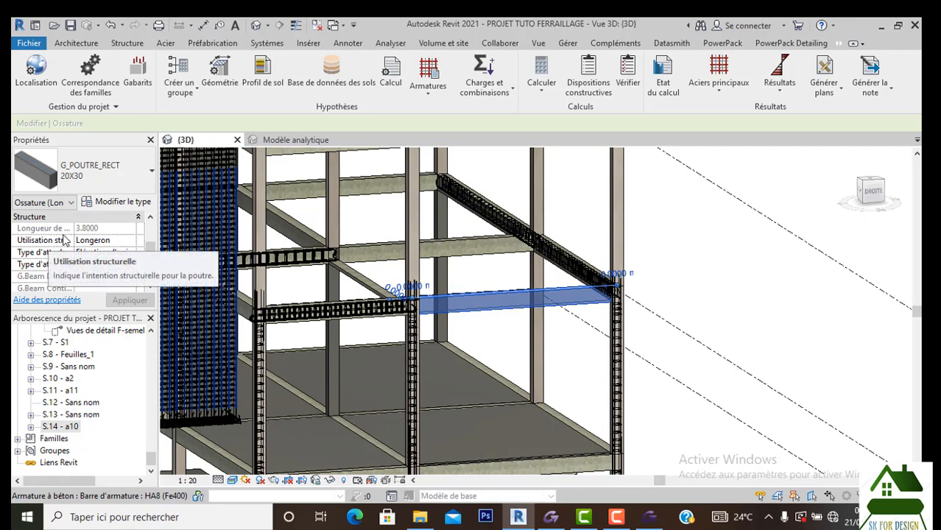
scroll(83, 236, "up", 3)
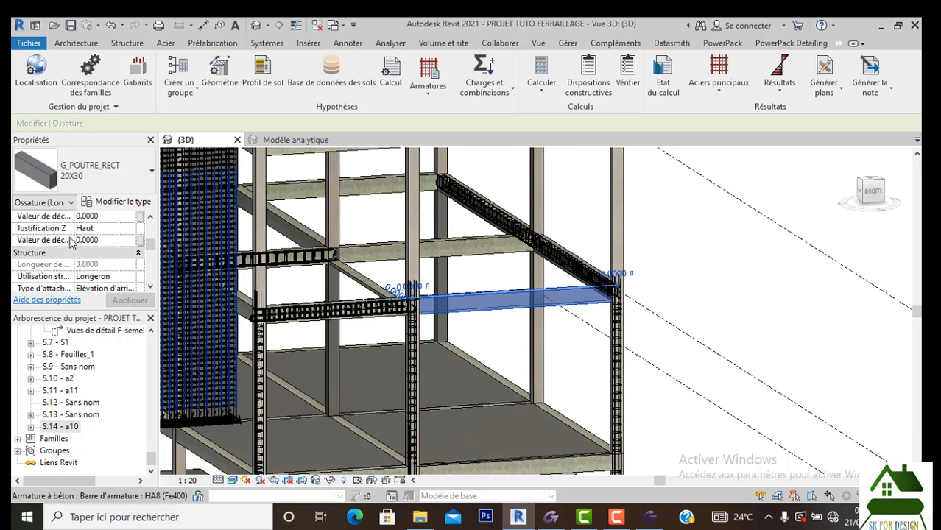
scroll(92, 253, "up", 3)
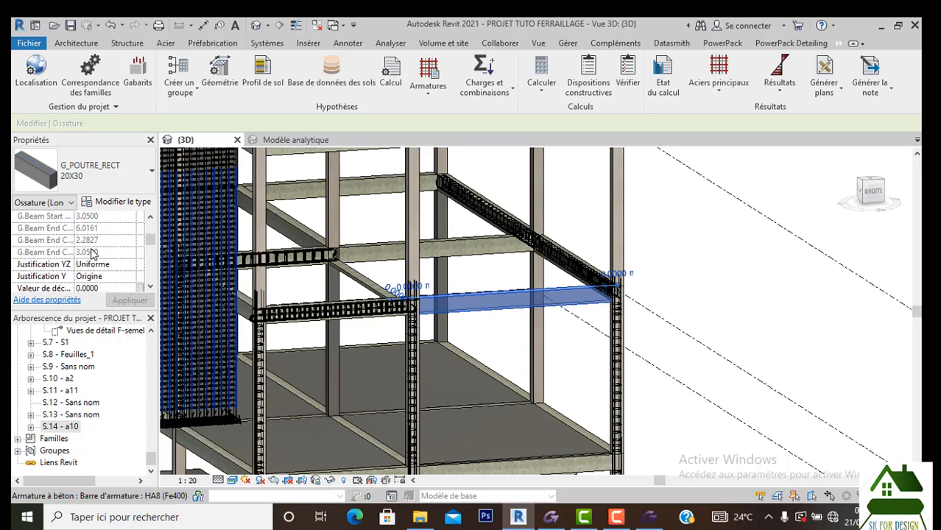
scroll(96, 242, "down", 3)
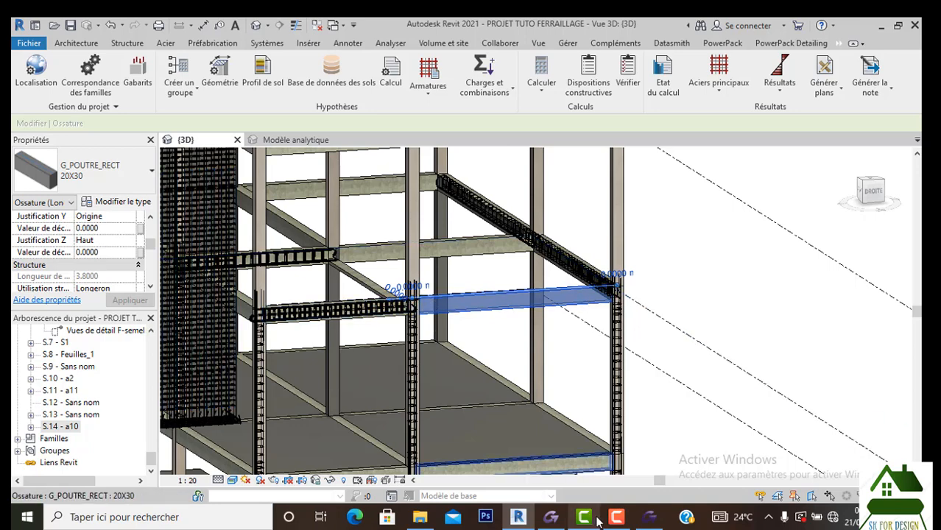
Step: Switch to Advance BIM Designers, set the Travée 1 span length to 3,80 m and recalculate the beam
left_click(640, 521)
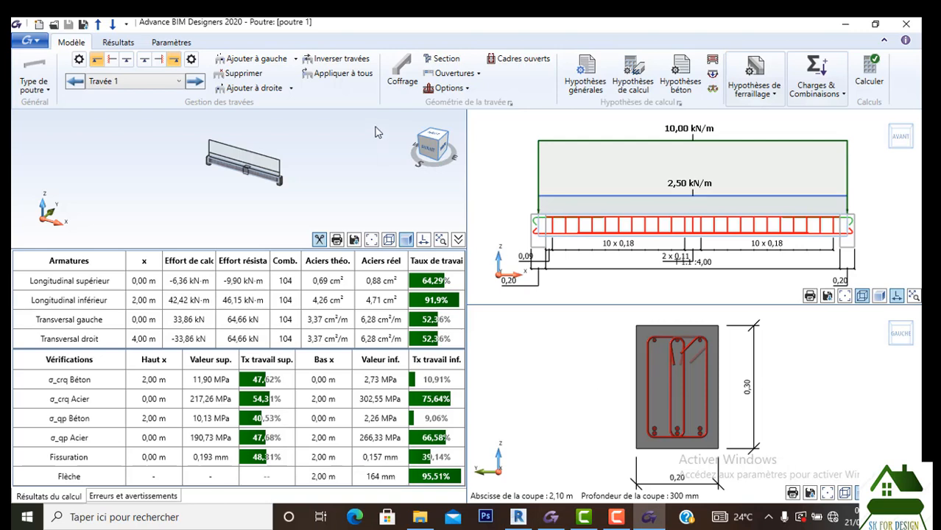
left_click(403, 72)
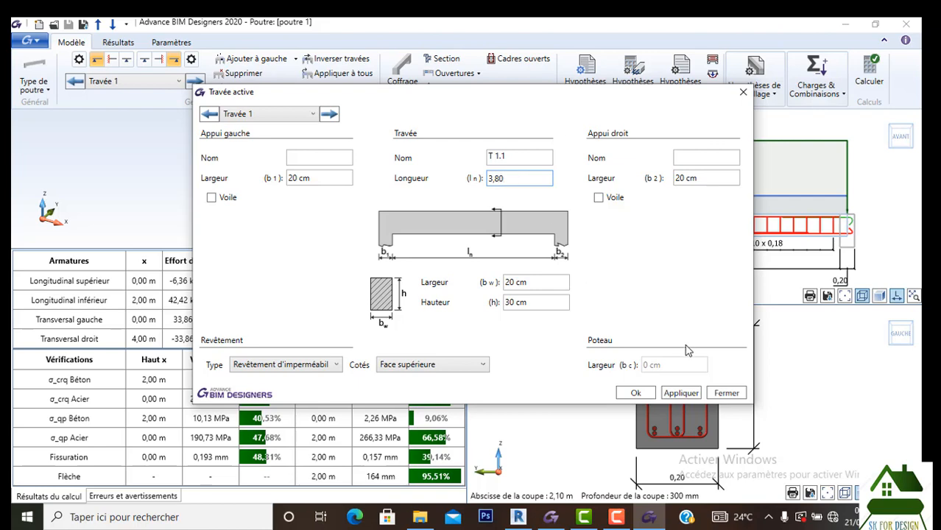
left_click(677, 392)
left_click(636, 393)
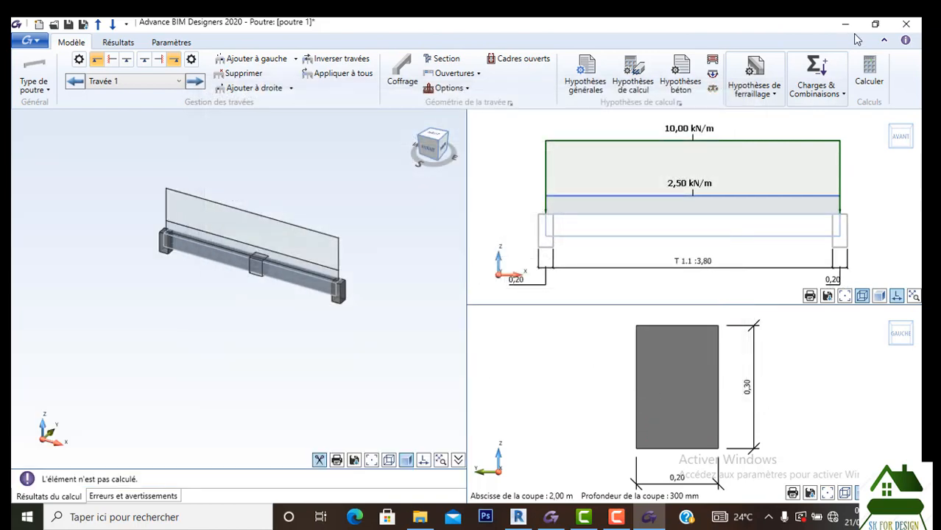
left_click(872, 77)
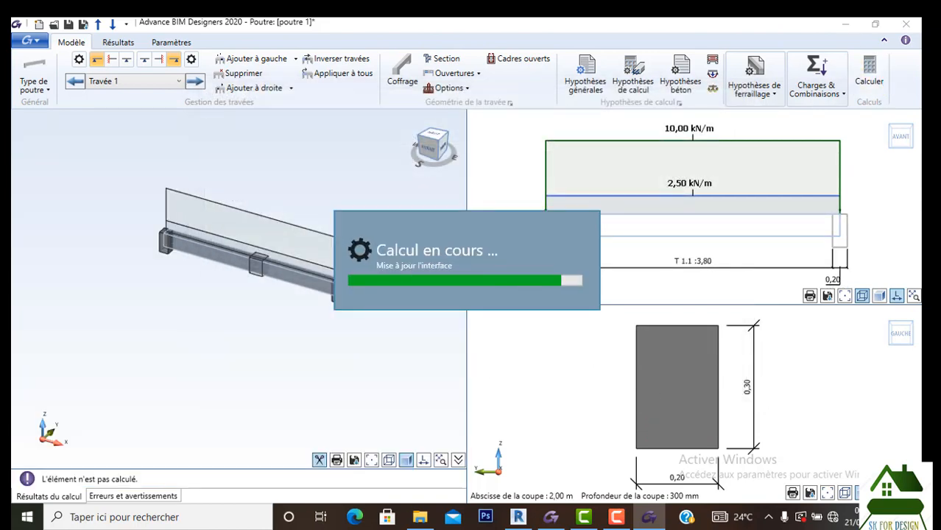
Step: Save the recalculated beam as poutre 1 in the RSA2021 folder, overwriting the previous version
left_click(31, 41)
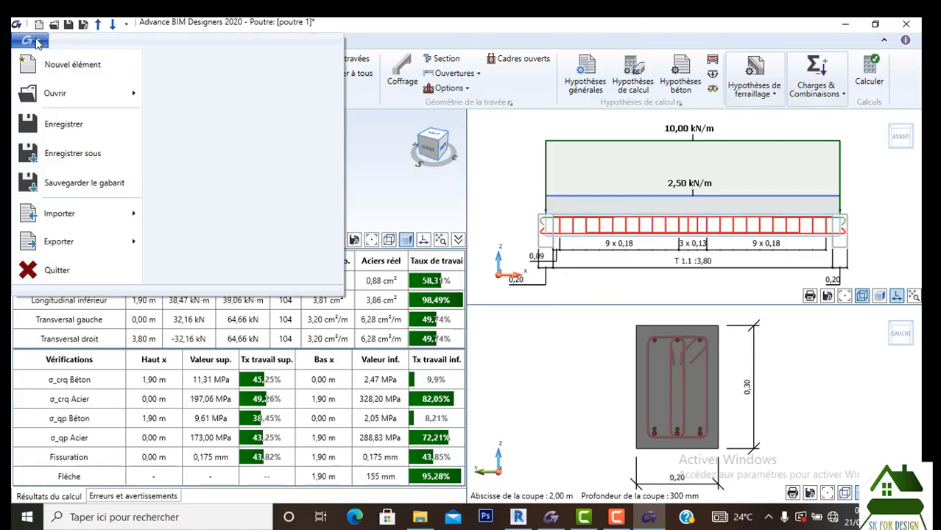
left_click(74, 153)
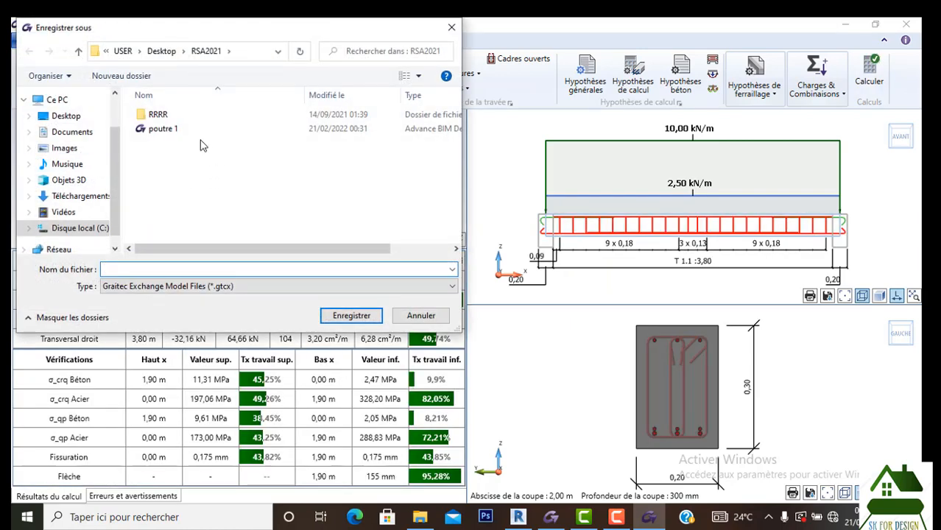
left_click(180, 129)
left_click(363, 318)
left_click(364, 318)
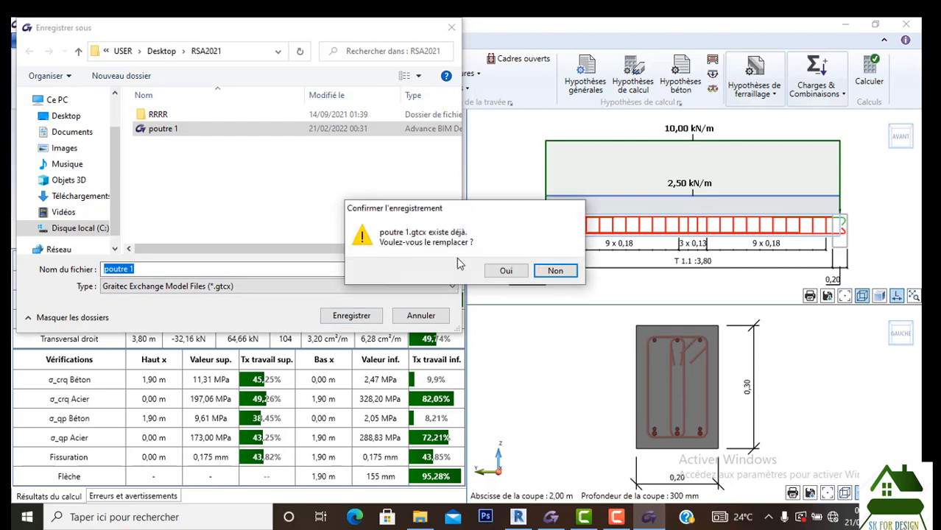
left_click(502, 270)
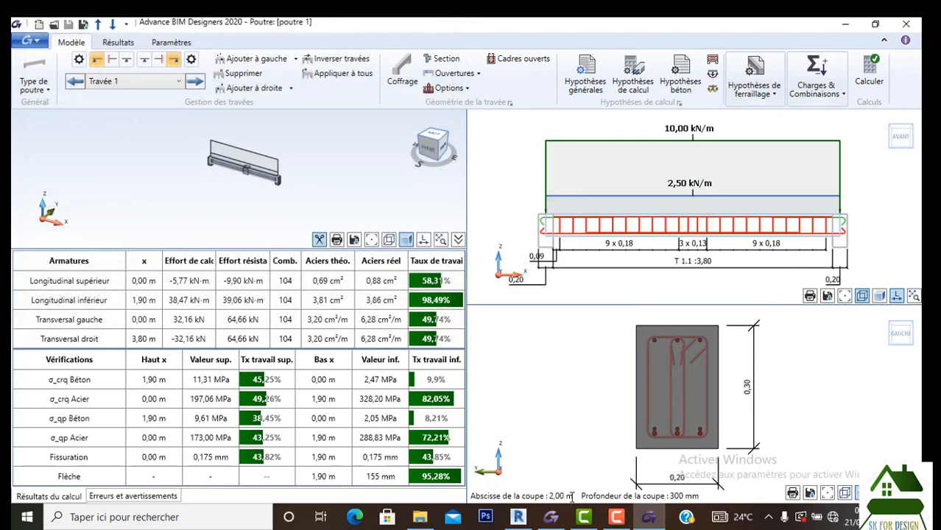
Step: Switch to Revit, import poutre 1 onto beam a9 from the calculation status, accept overwriting the Revit element and close the status
left_click(520, 518)
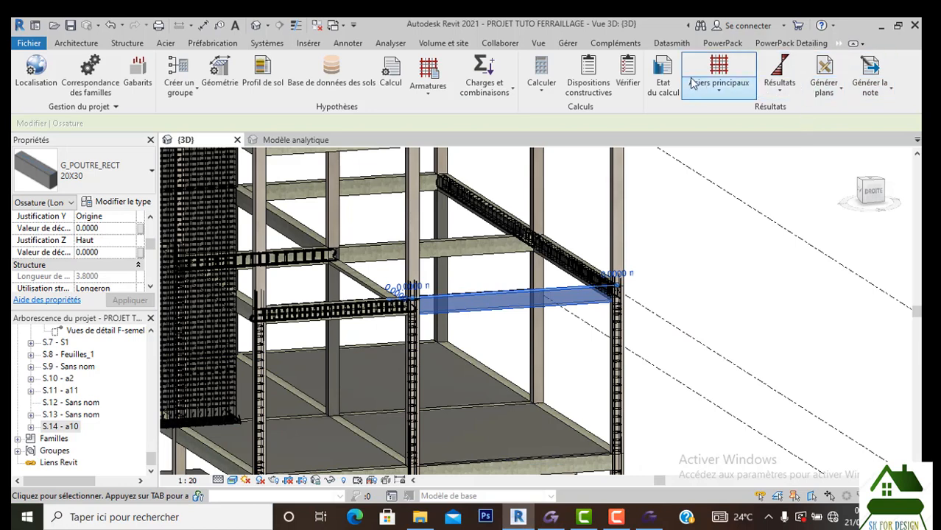
left_click(664, 83)
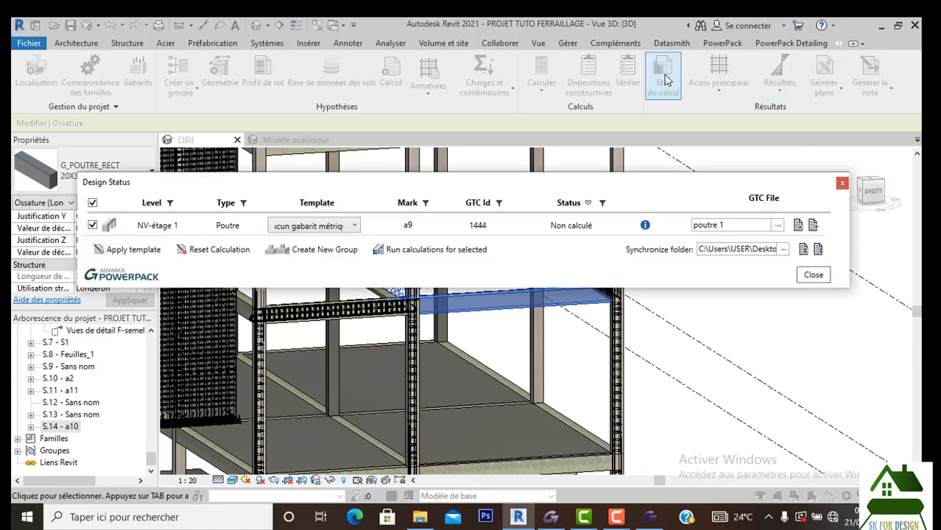
left_click(812, 226)
left_click(574, 192)
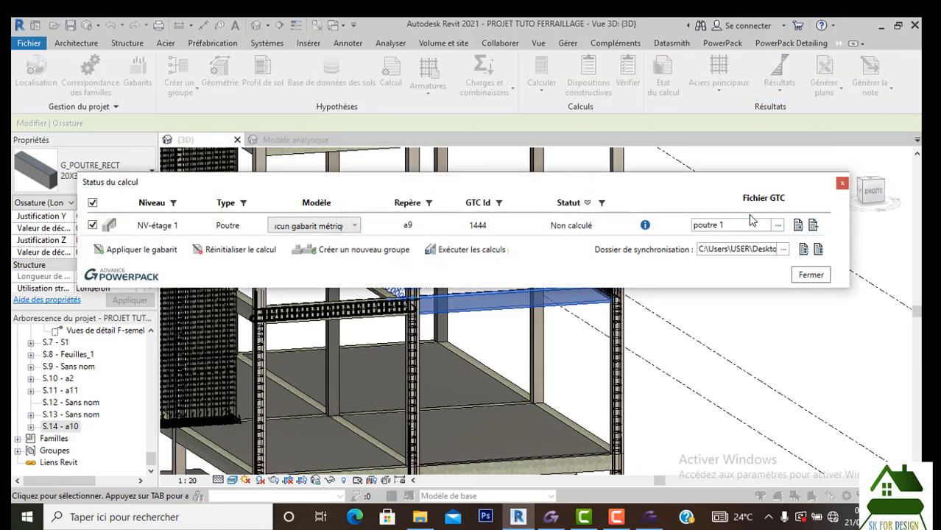
left_click(799, 226)
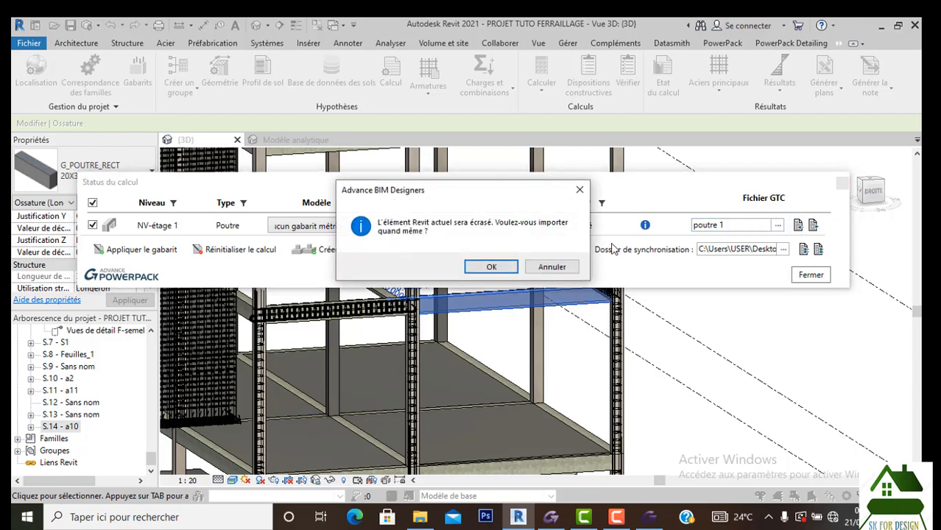
left_click(492, 267)
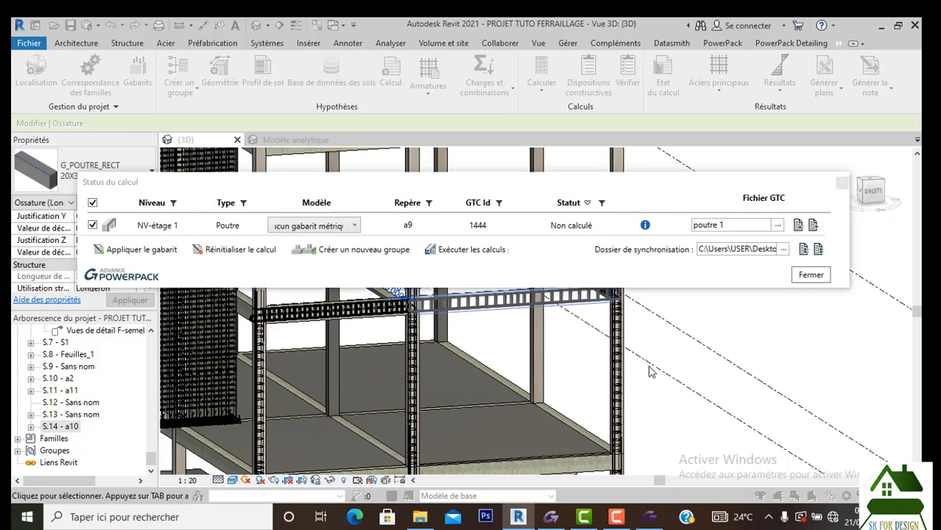
left_click(842, 183)
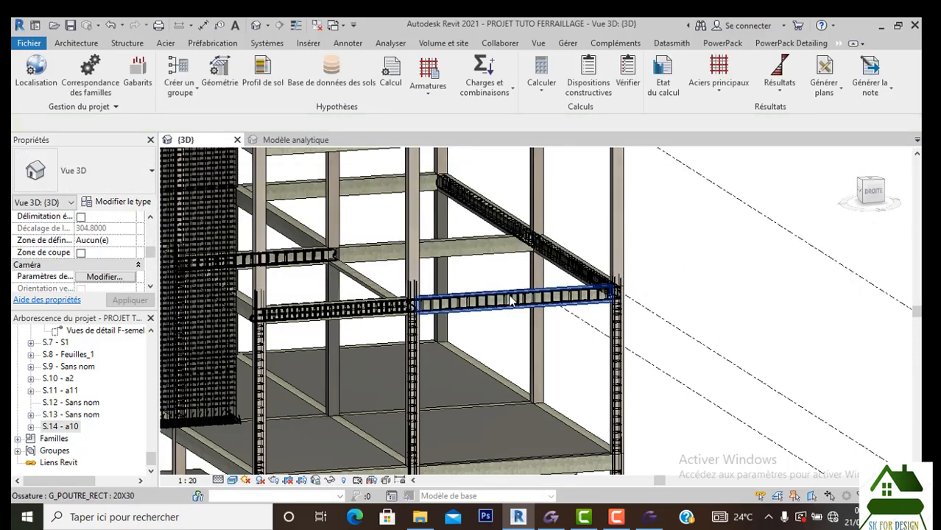
Step: Examine the imported reinforcement of the beam in the 3D view, including its lower ø10 longitudinal bars
scroll(529, 316, "up", 6)
scroll(560, 311, "down", 3)
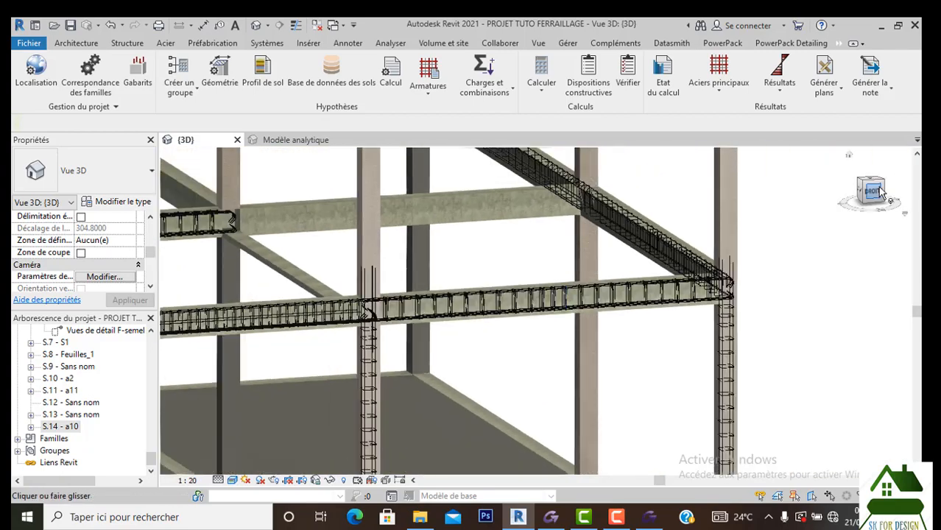
left_click(866, 193)
middle_click_drag(822, 199, 897, 201, "shift")
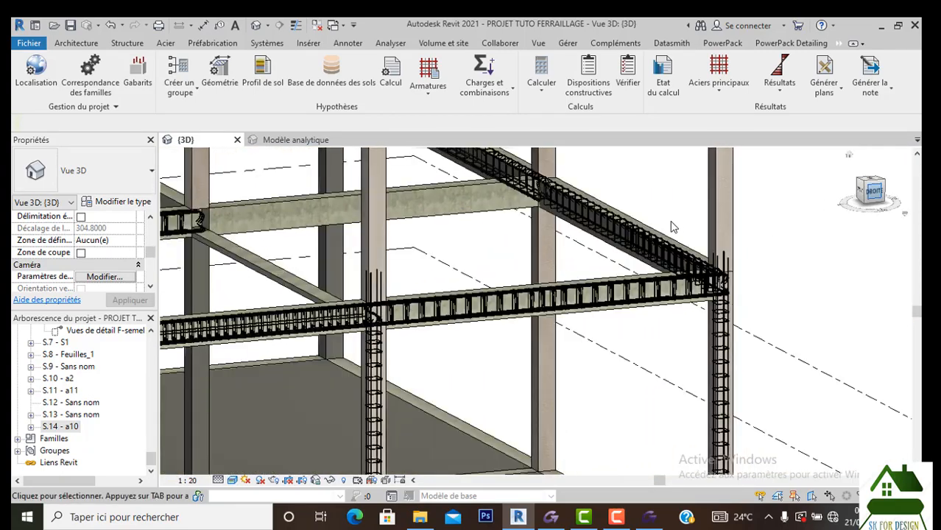
scroll(666, 274, "up", 5)
scroll(666, 273, "up", 5)
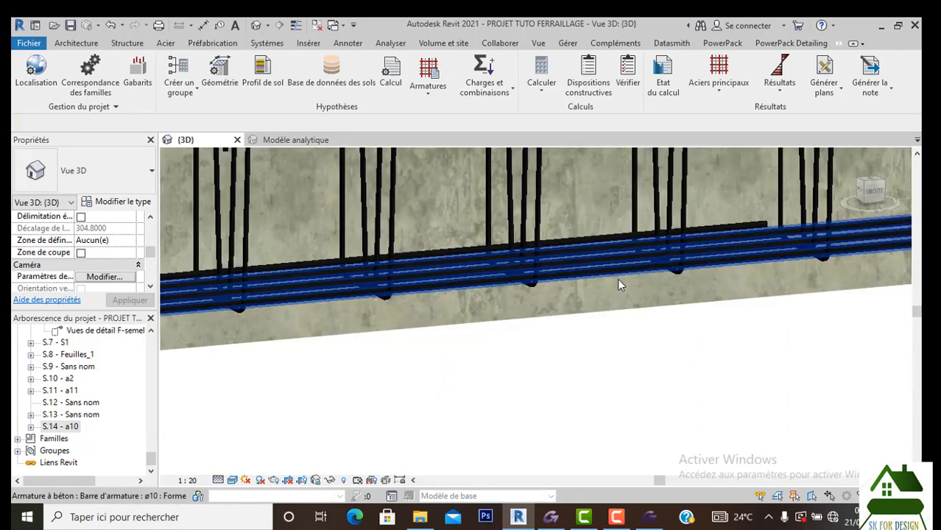
left_click(602, 253)
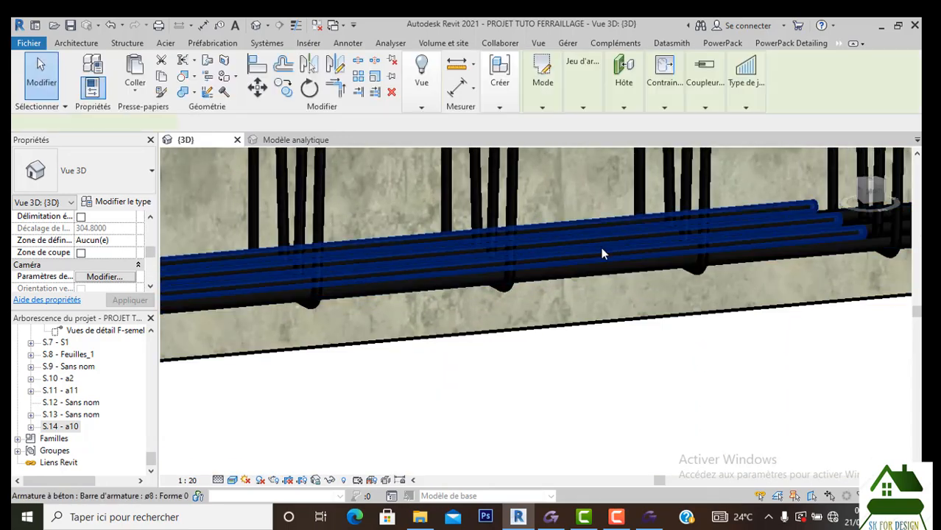
left_click(579, 280)
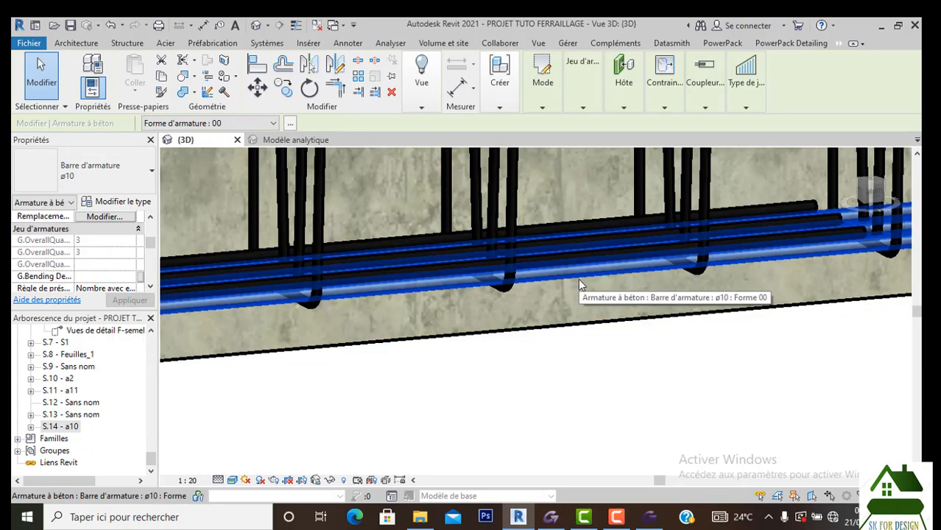
middle_click_drag(579, 280, 579, 279, "shift")
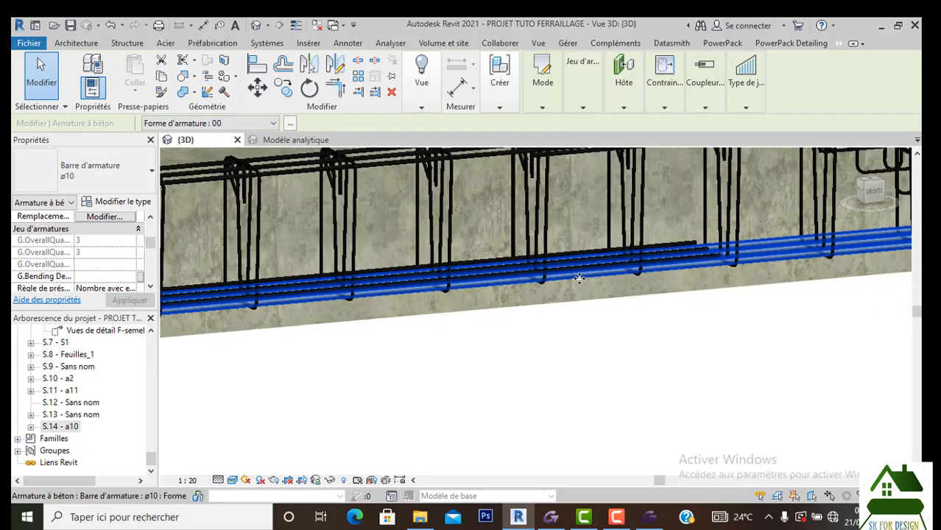
scroll(580, 279, "down", 4)
left_click(634, 343)
scroll(620, 341, "down", 1)
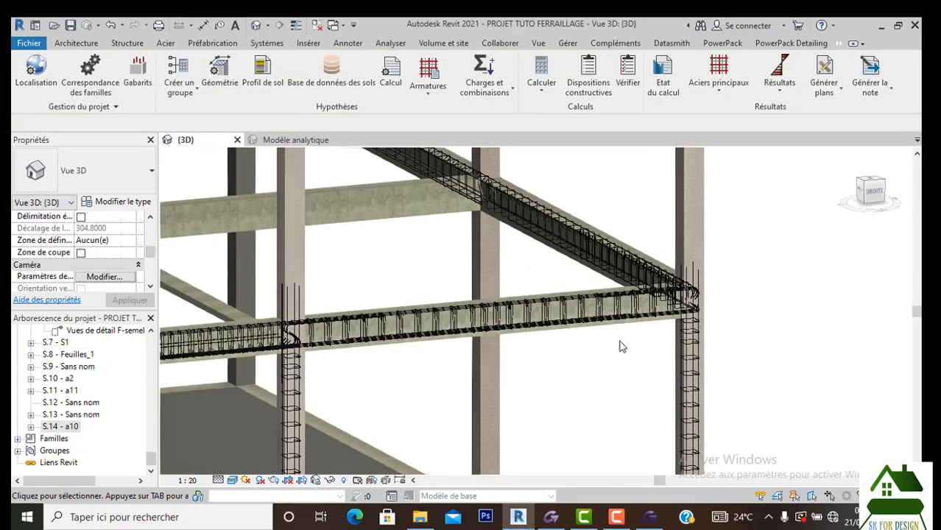
middle_click_drag(529, 340, 613, 321)
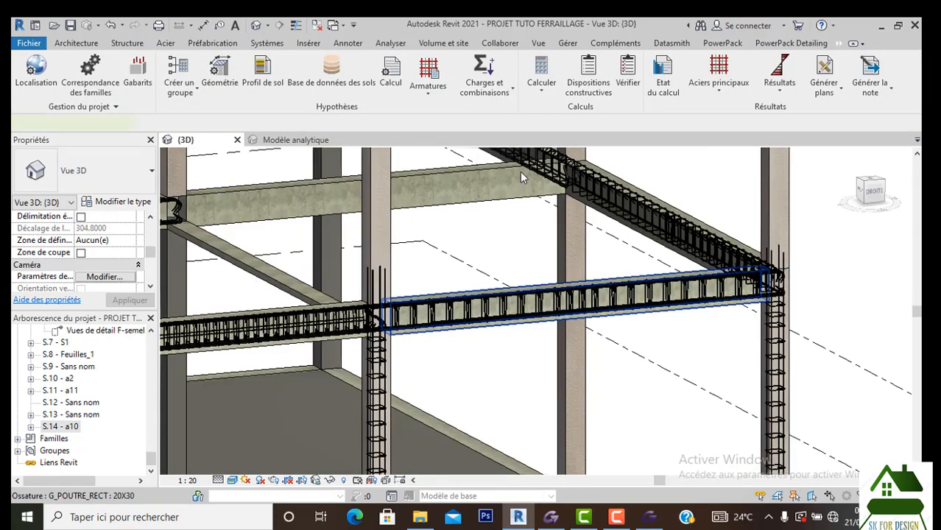
Step: Isolate the reinforced G_POUTRE_RECT 20X30 beam between its two columns with a section box in the 3D view
left_click(521, 177)
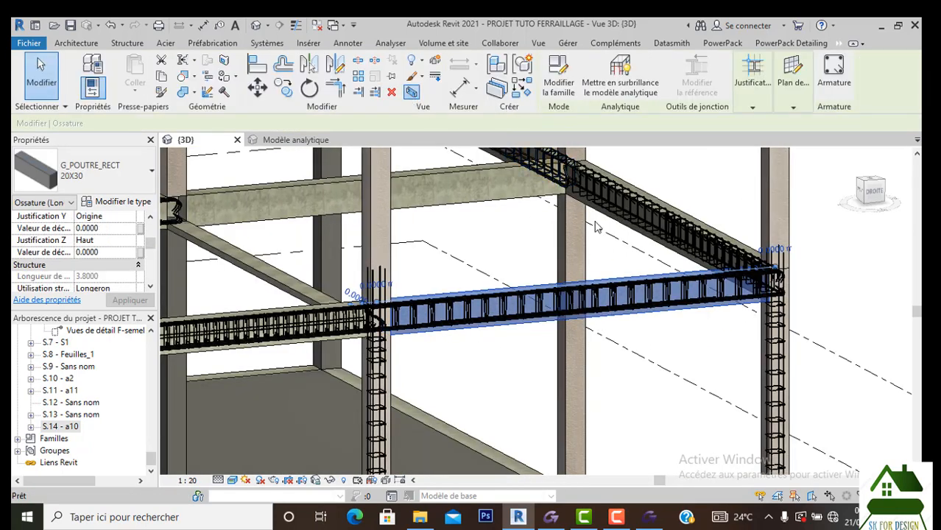
scroll(516, 333, "up", 3)
left_click(598, 418)
scroll(615, 328, "down", 1)
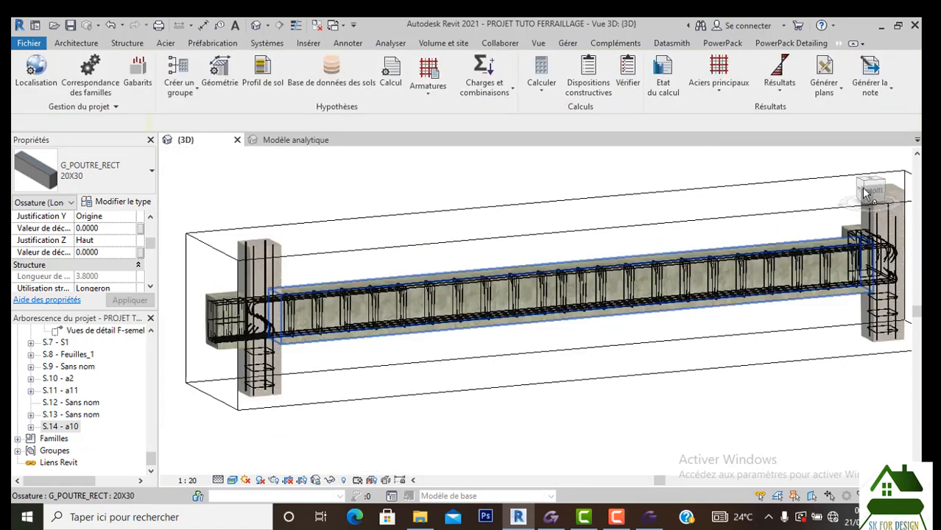
Step: Set the detail level of the isolated beam's 3D view and apply the Réaliste visual style
left_click(869, 192)
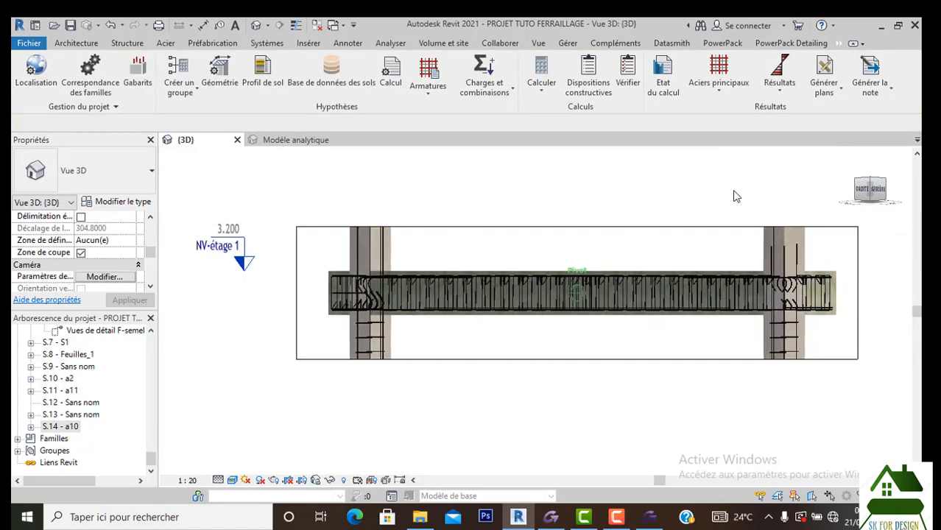
middle_click_drag(733, 212, 733, 217, "shift")
scroll(655, 305, "up", 2)
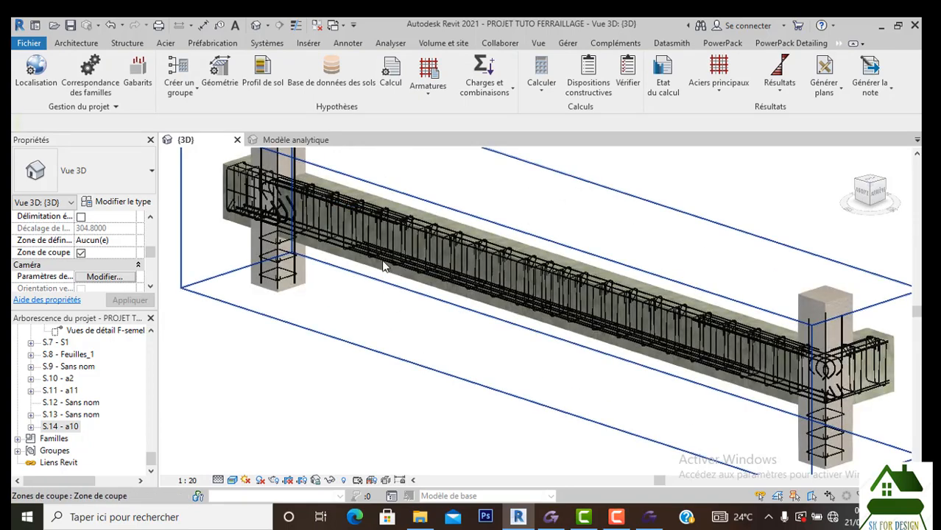
scroll(412, 268, "up", 5)
scroll(420, 336, "down", 5)
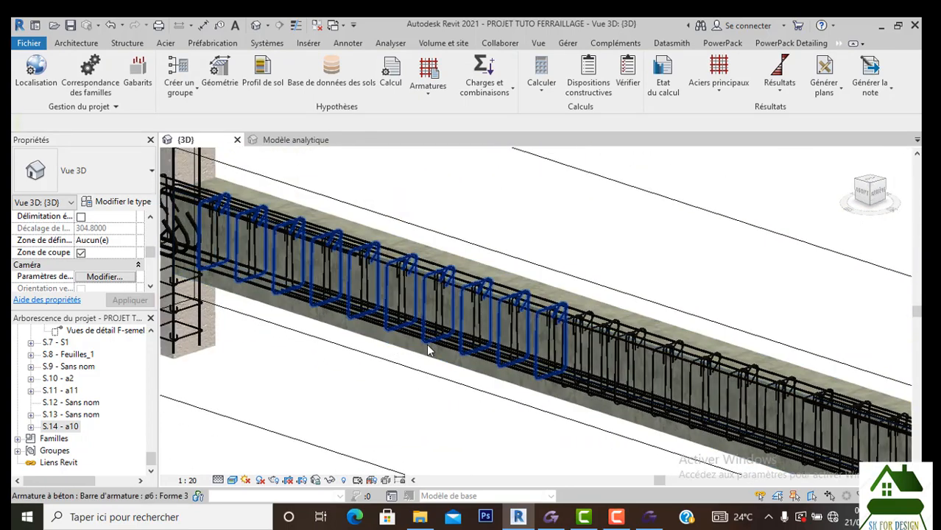
middle_click_drag(414, 407, 282, 454)
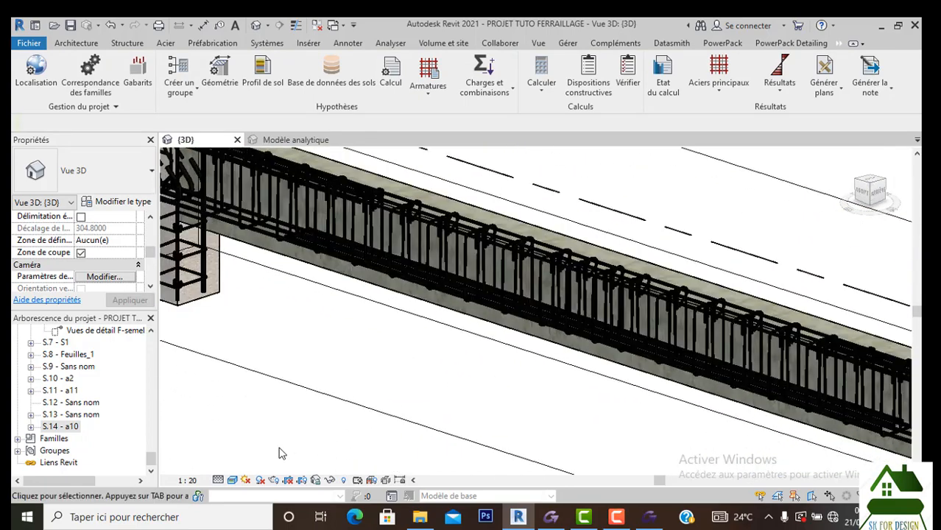
left_click(218, 481)
left_click(223, 467)
left_click(233, 481)
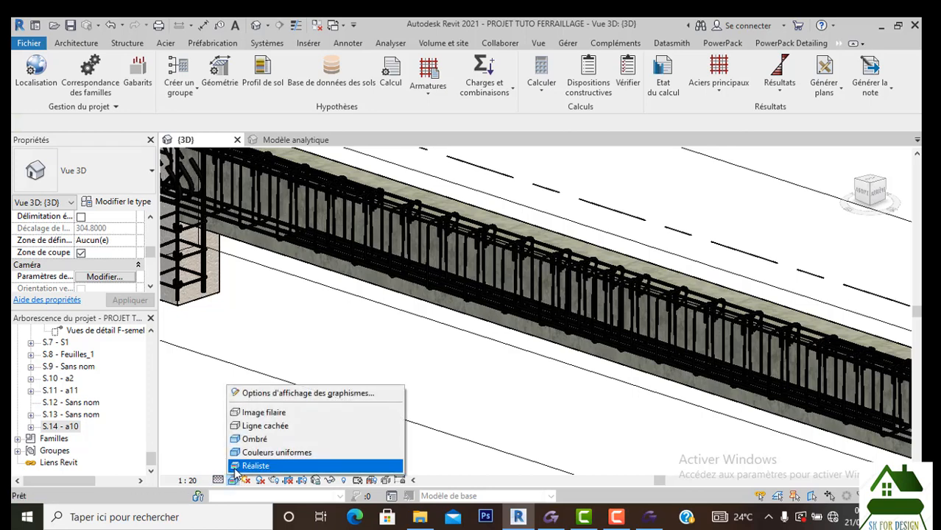
left_click(254, 464)
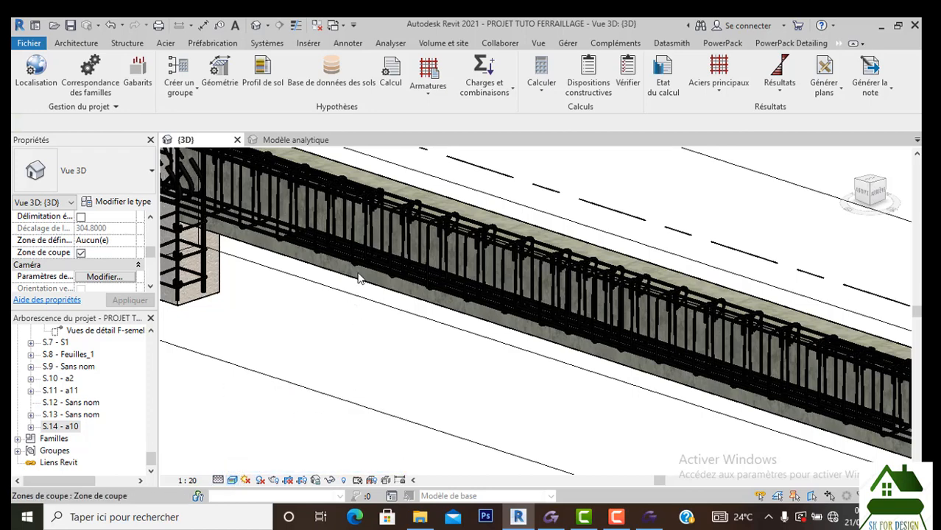
Step: Examine the isolated beam's stirrups and lower ø8 bars from both sides
scroll(359, 278, "up", 6)
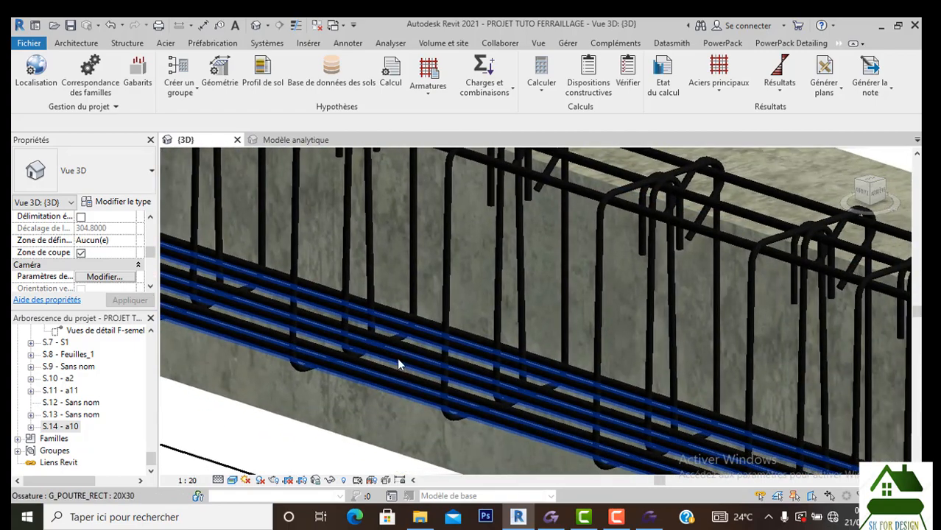
scroll(470, 291, "down", 8)
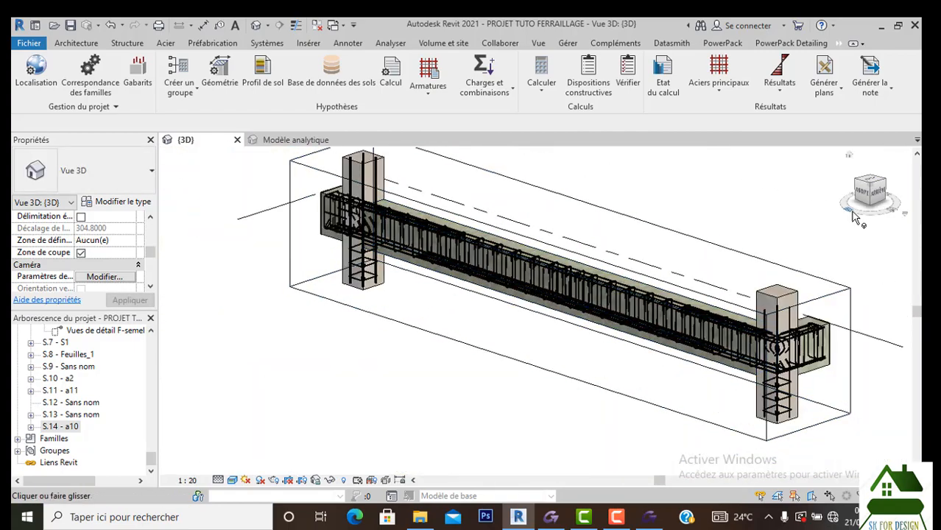
left_click_drag(873, 199, 300, 186)
scroll(450, 317, "up", 6)
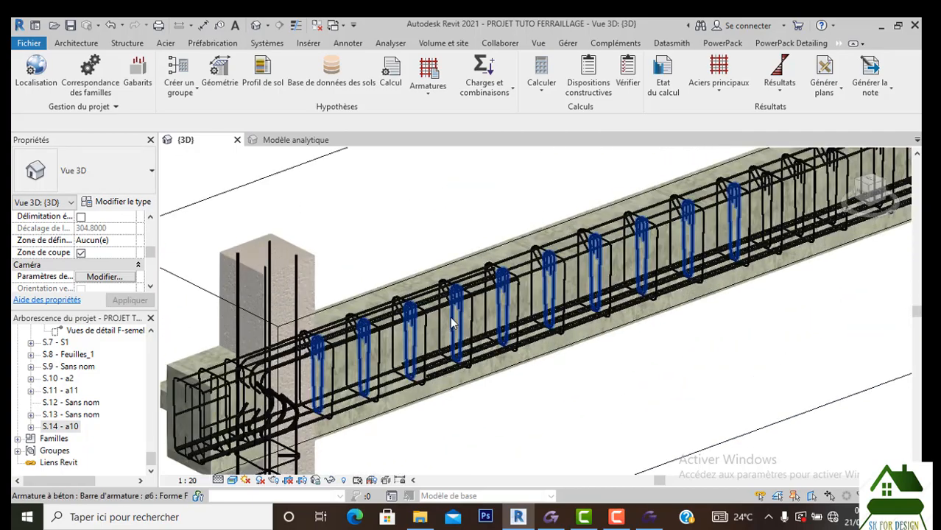
left_click(450, 370)
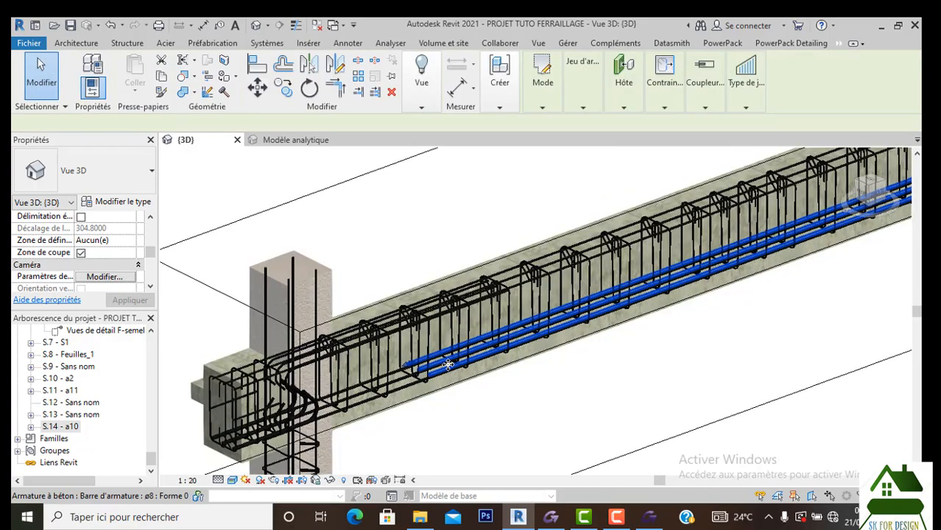
scroll(516, 375, "down", 5)
middle_click_drag(806, 234, 693, 190, "shift")
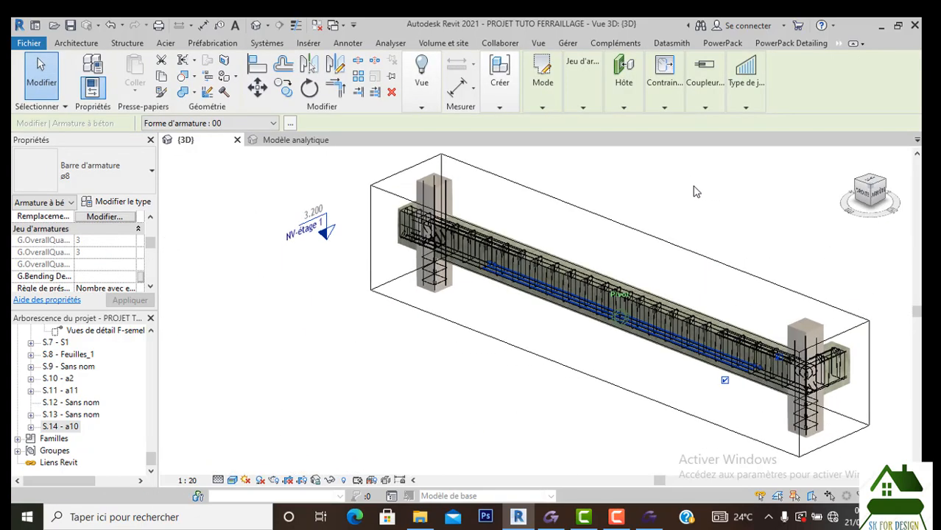
Step: Deselect the ø8 bars and examine the isolated beam's complete reinforcement cage along its length and at both columns
left_click(697, 191)
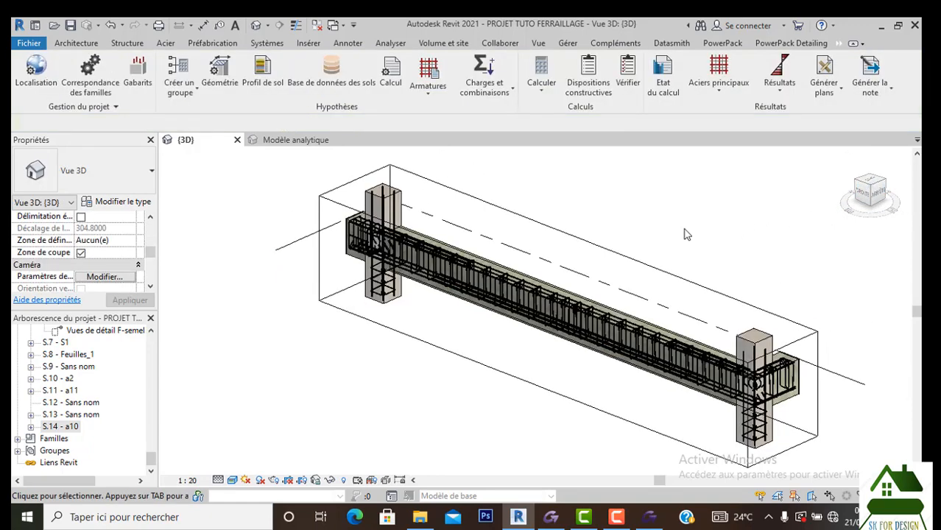
scroll(527, 374, "up", 3)
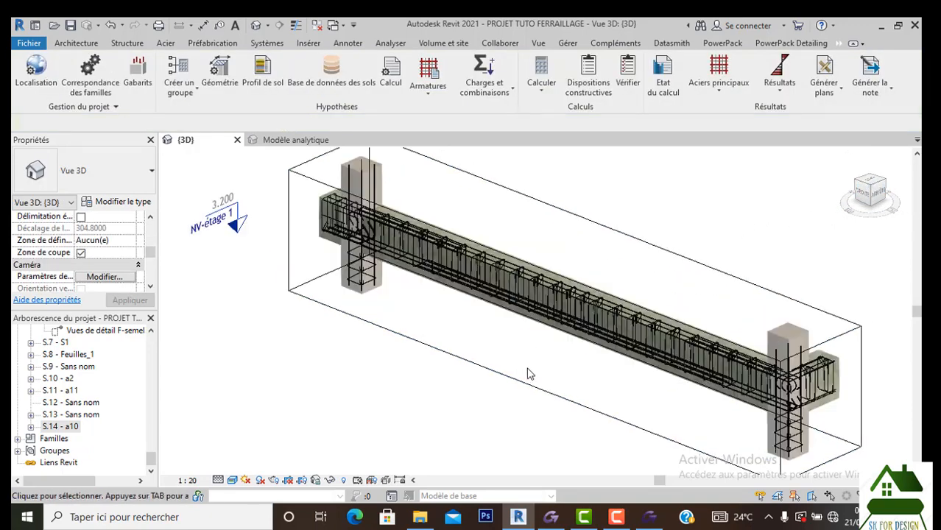
scroll(515, 357, "down", 2)
middle_click_drag(500, 338, 467, 362)
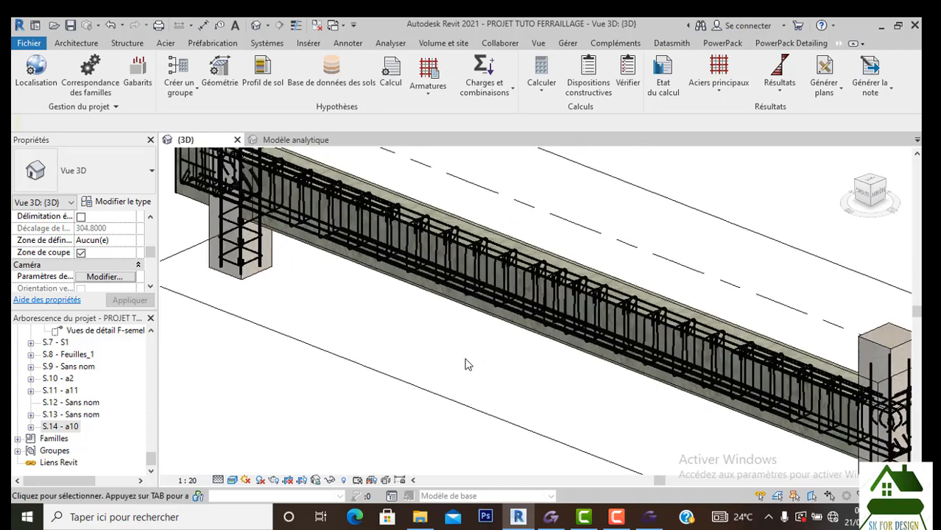
scroll(466, 362, "down", 2)
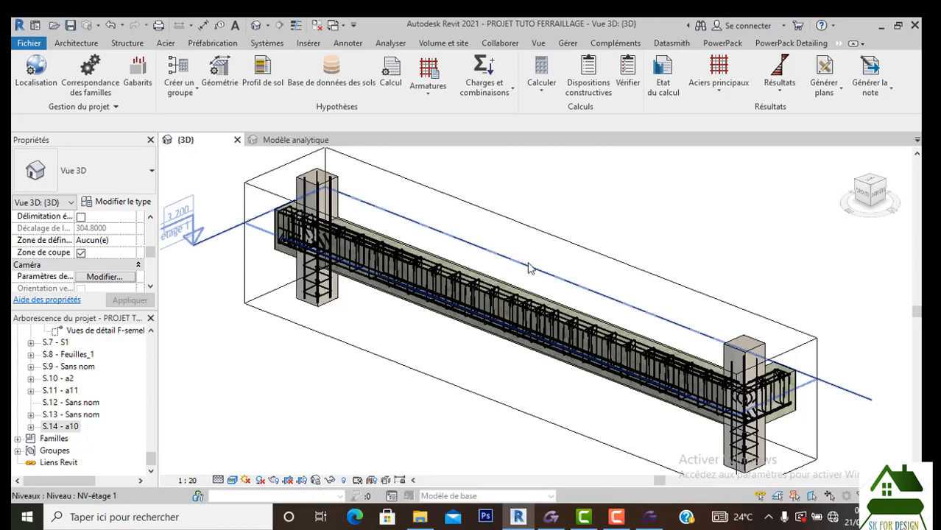
scroll(549, 236, "down", 5)
scroll(527, 232, "up", 1)
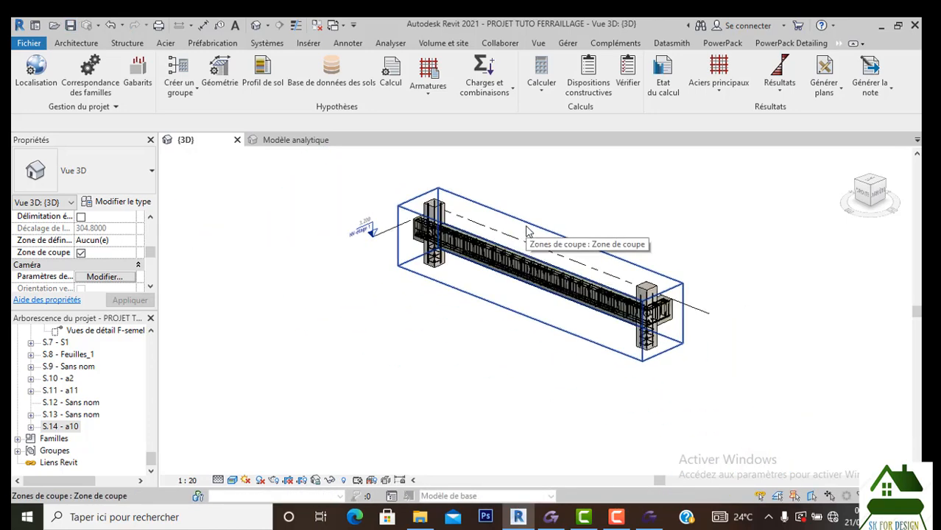
scroll(513, 203, "up", 3)
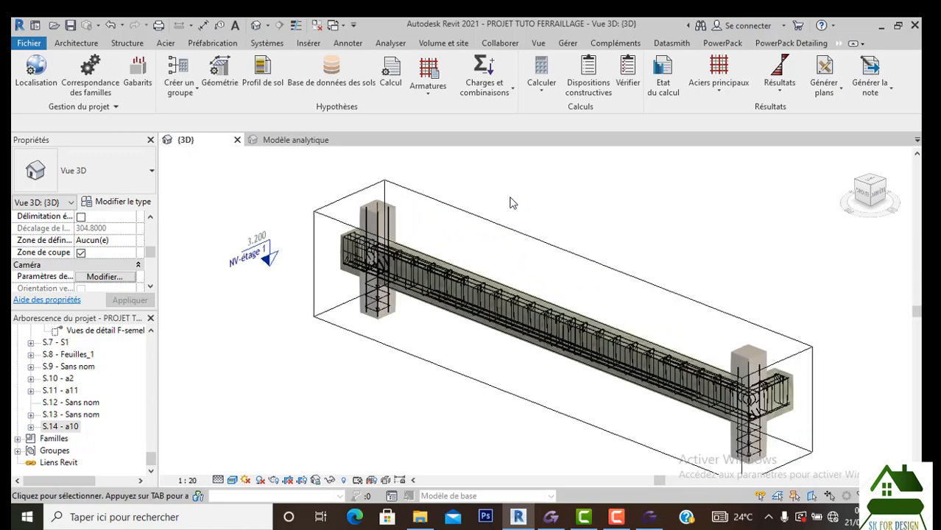